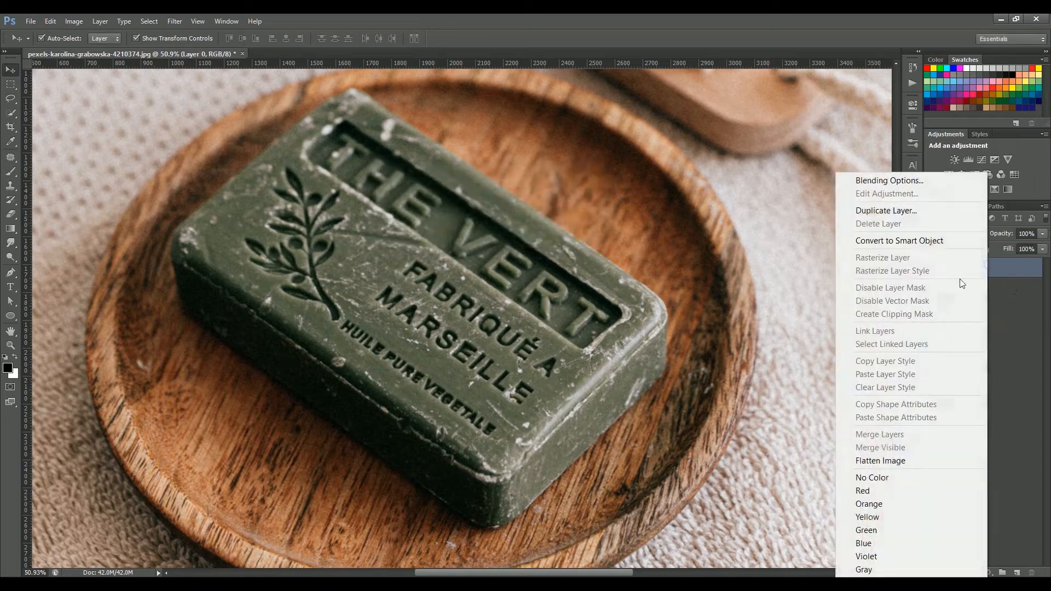
Rename the original photo layer to Main and hide it
click(630, 192)
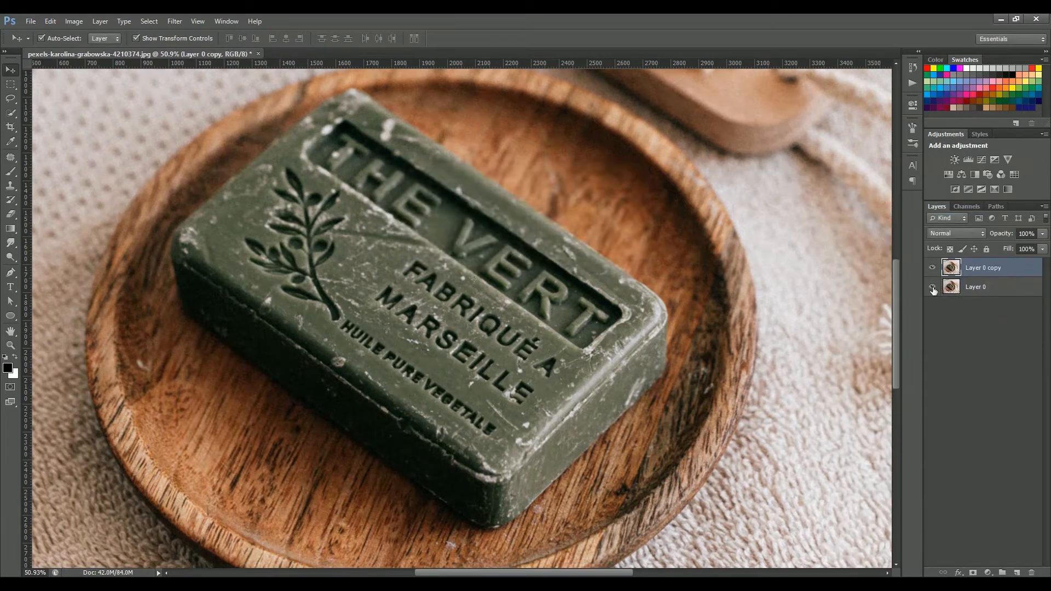
double_click(993, 287)
text(Main)
key(Return)
click(932, 286)
Rename the duplicated layer to Mockup
double_click(983, 268)
text(Mockup)
key(Return)
Select the MARSEILLE lettering with the Lasso tool and remove it with a Content-Aware fill
right_click(10, 98)
click(66, 99)
scroll(515, 407, up, 5)
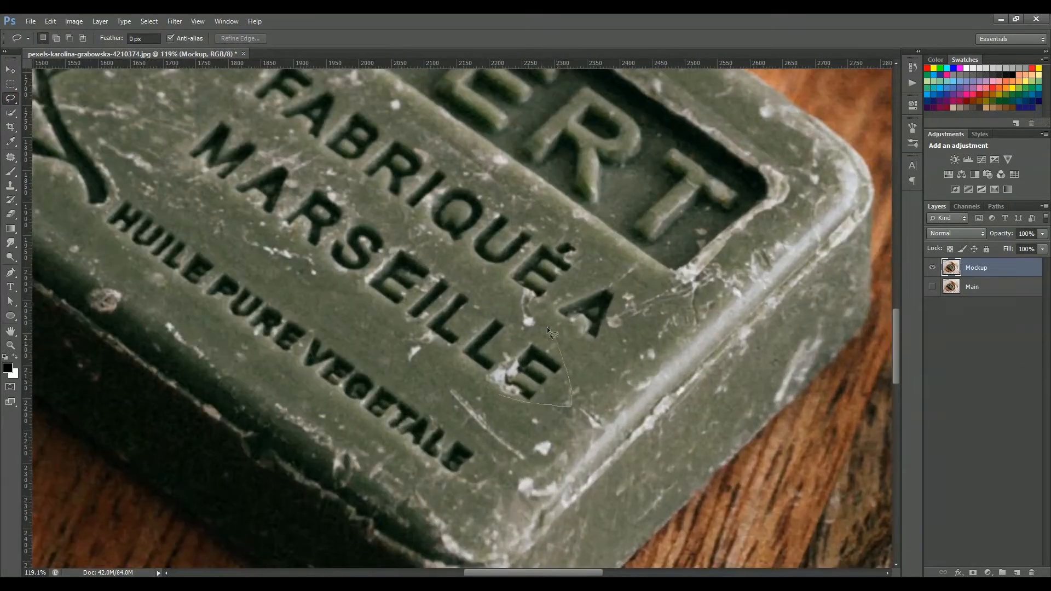
drag(437, 347, 438, 350)
right_click(444, 305)
click(481, 479)
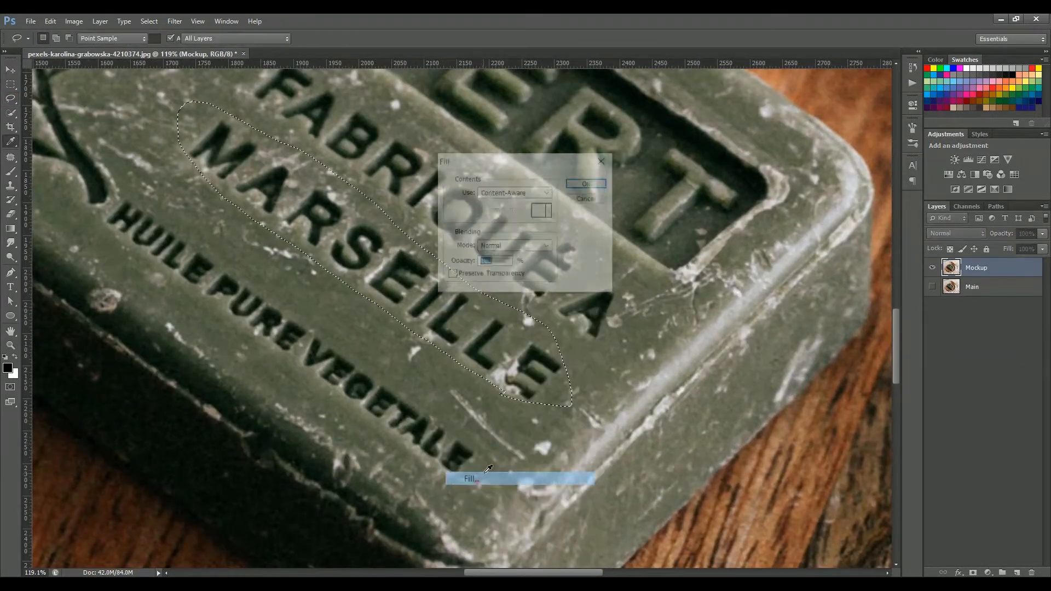
click(601, 187)
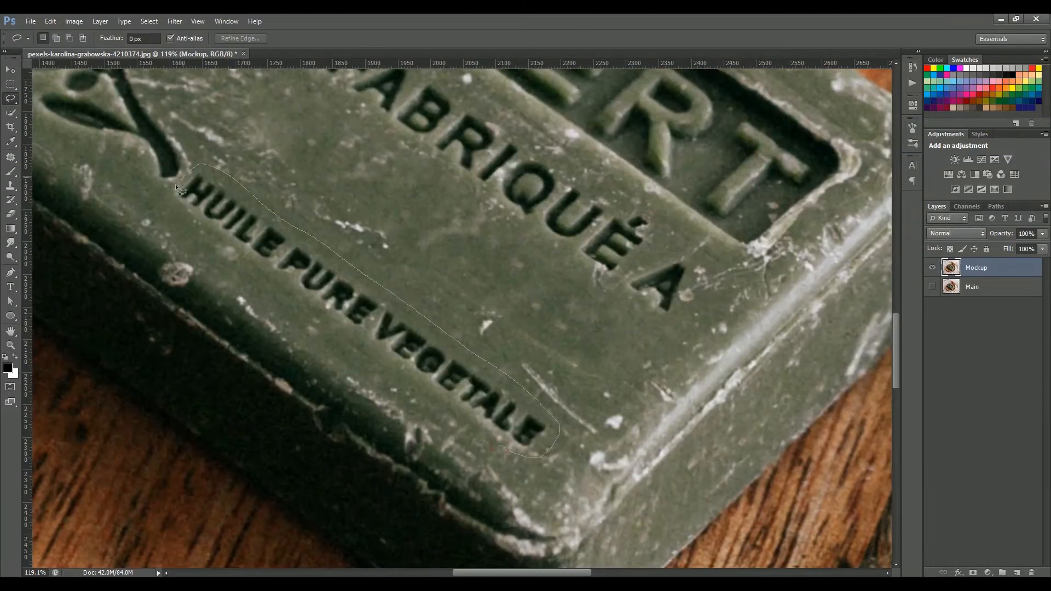
Erase the FABRIQUÉ A lettering and the olive branch with lasso selections and Content-Aware fills
key(shift+F5)
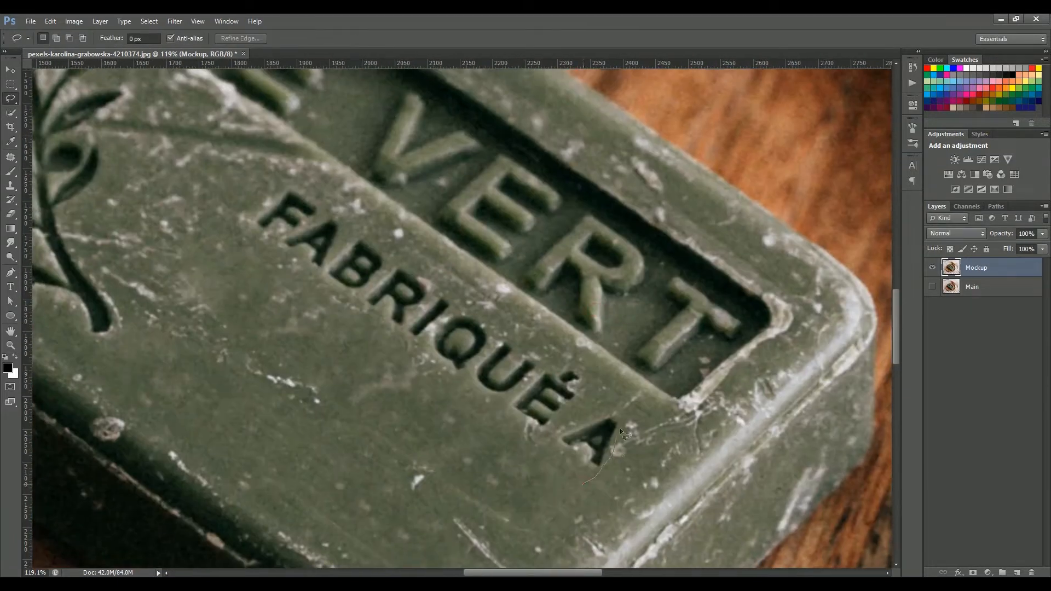
right_click(512, 159)
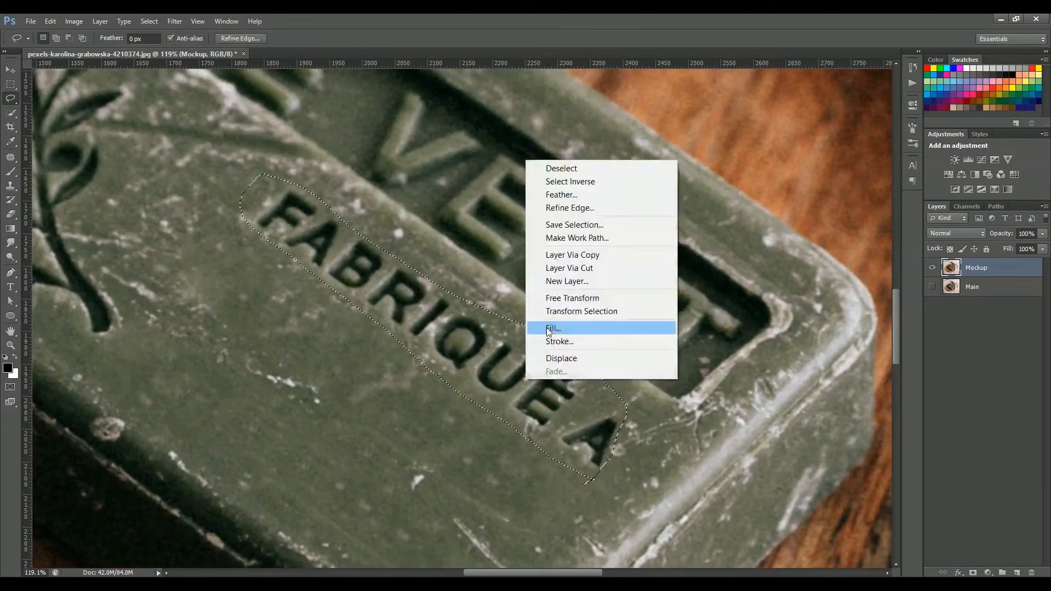
drag(327, 435, 167, 235)
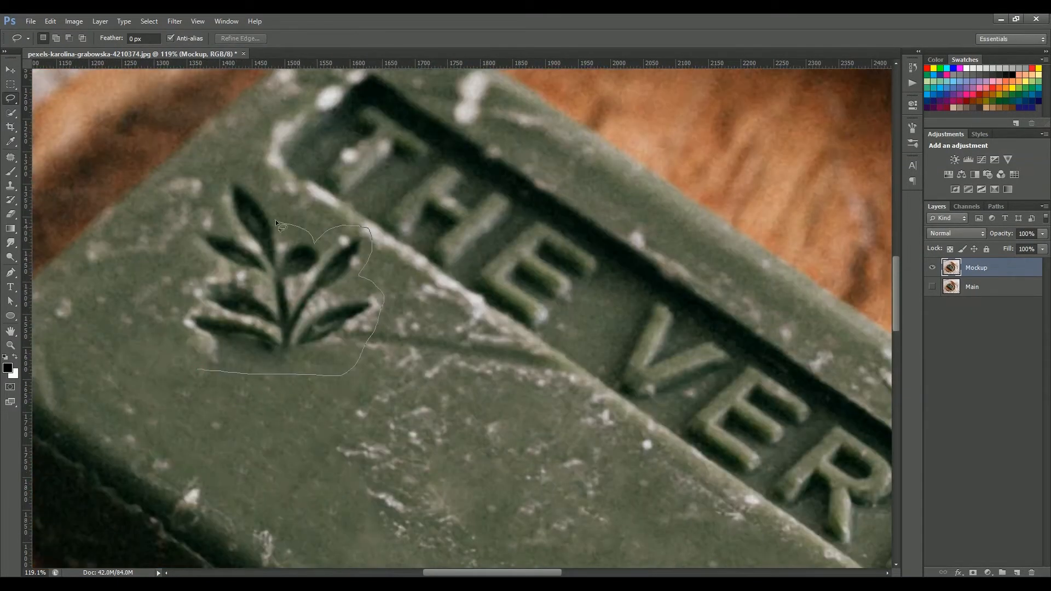
key(shift+F5)
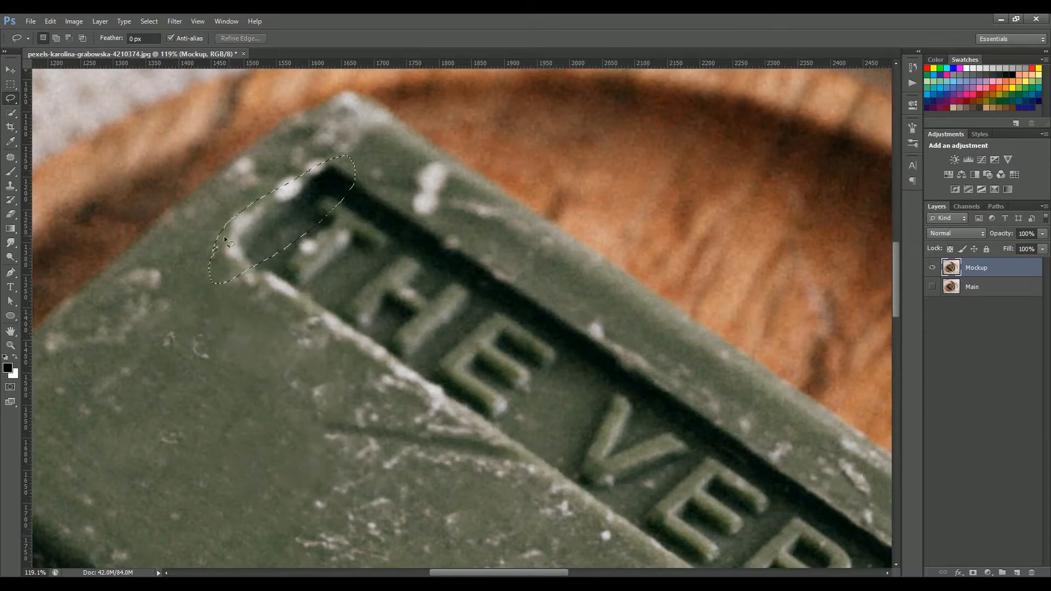
Remove the THE VERT letters with lasso selections and Content-Aware fills, then deselect
mouse_move(547, 383)
mouse_down()
mouse_move(352, 281)
mouse_move(230, 132)
mouse_up()
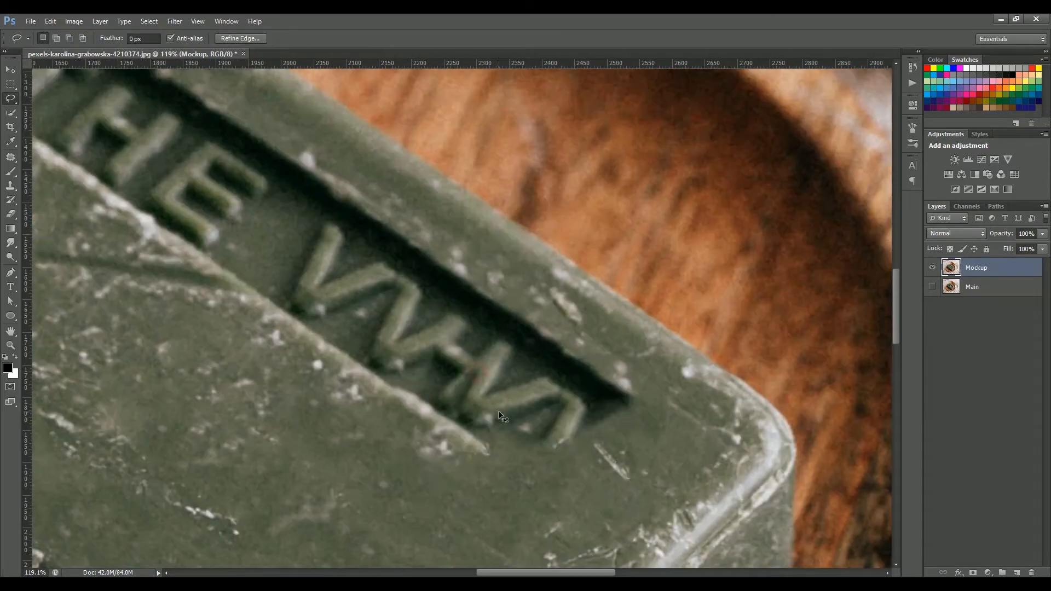
drag(350, 214, 220, 308)
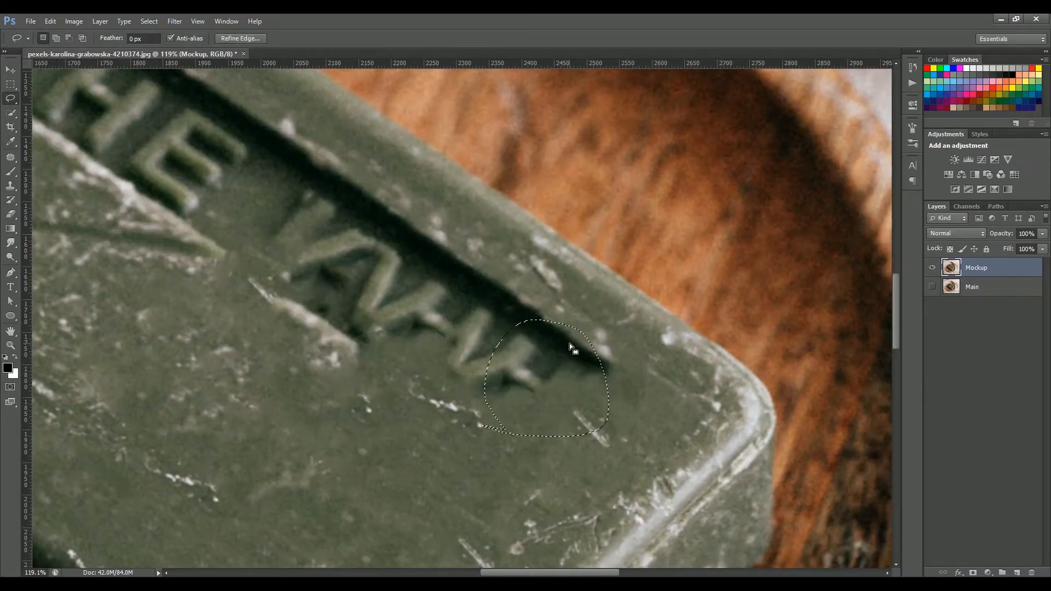
right_click(569, 149)
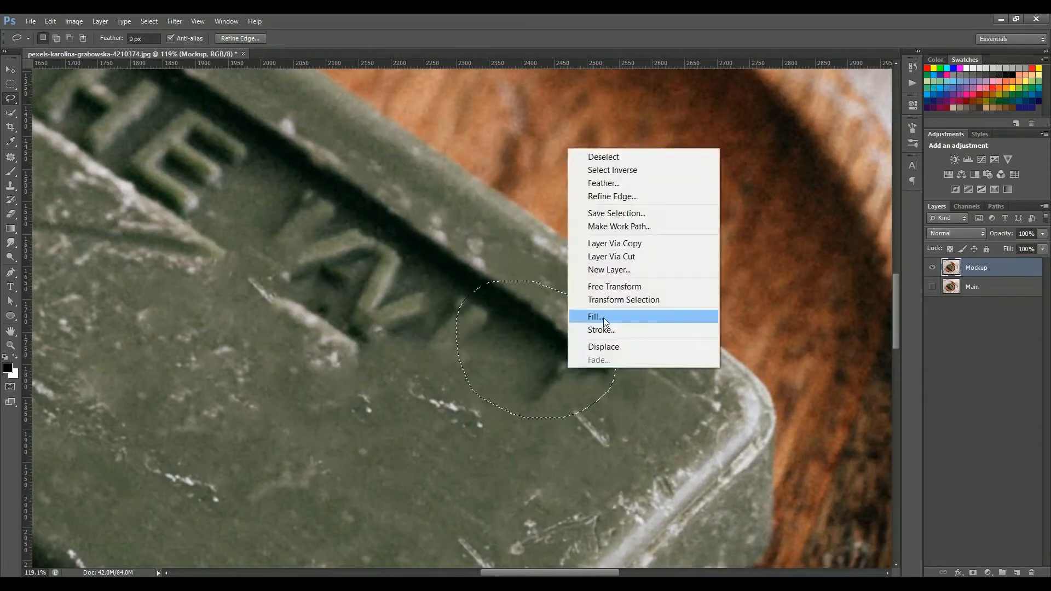
click(596, 316)
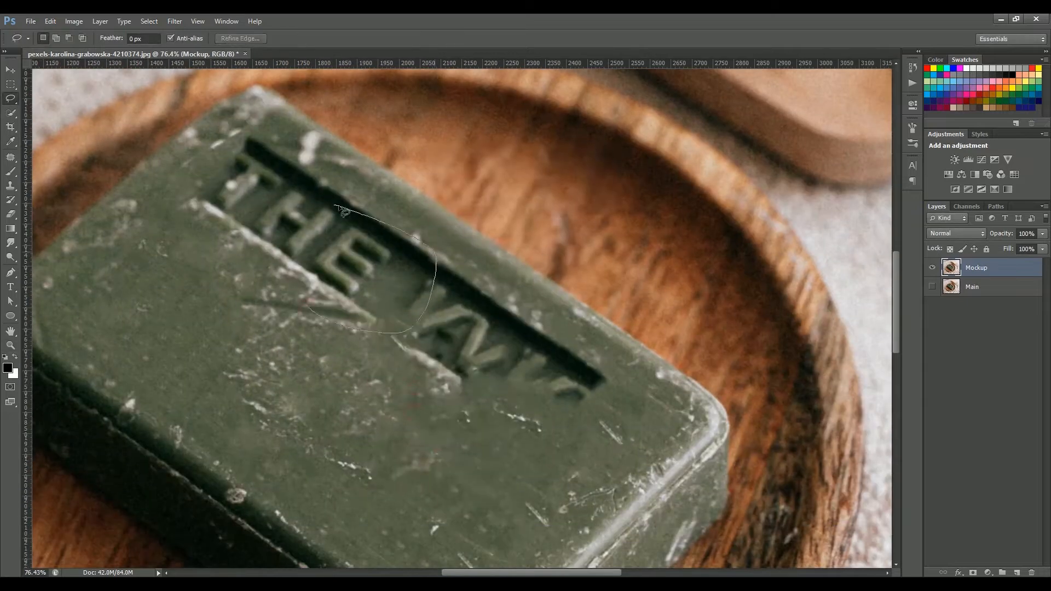
mouse_move(356, 268)
mouse_down()
mouse_move(416, 405)
mouse_move(471, 352)
mouse_up()
drag(444, 316, 432, 305)
right_click(490, 372)
click(536, 318)
key(Return)
key(ctrl+d)
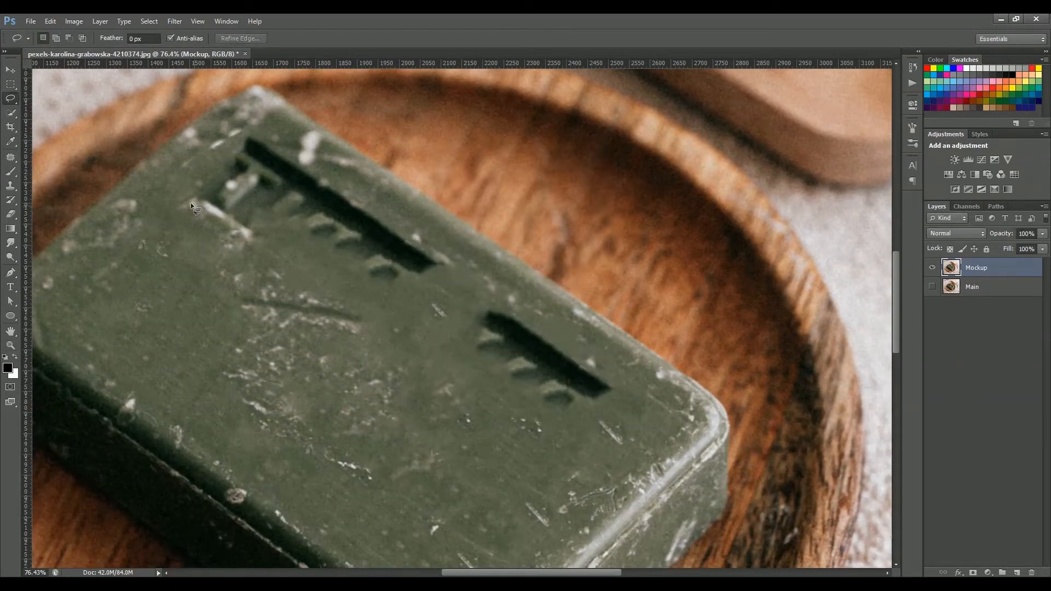
Patch out the lower recessed frame stripe with the Patch tool and deselect
right_click(10, 158)
click(49, 179)
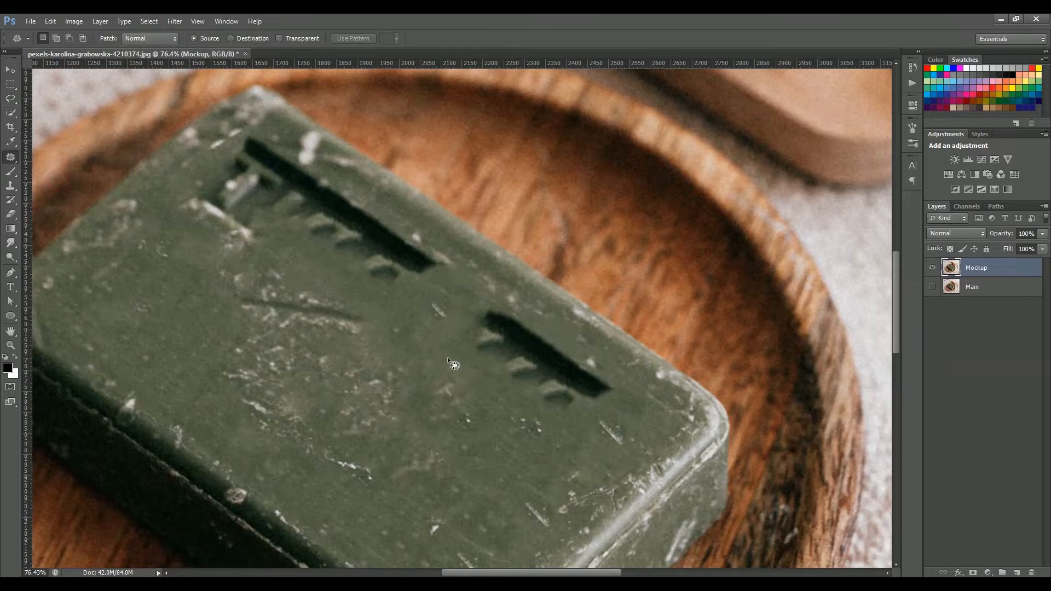
drag(623, 399, 466, 320)
drag(523, 349, 435, 429)
key(ctrl+d)
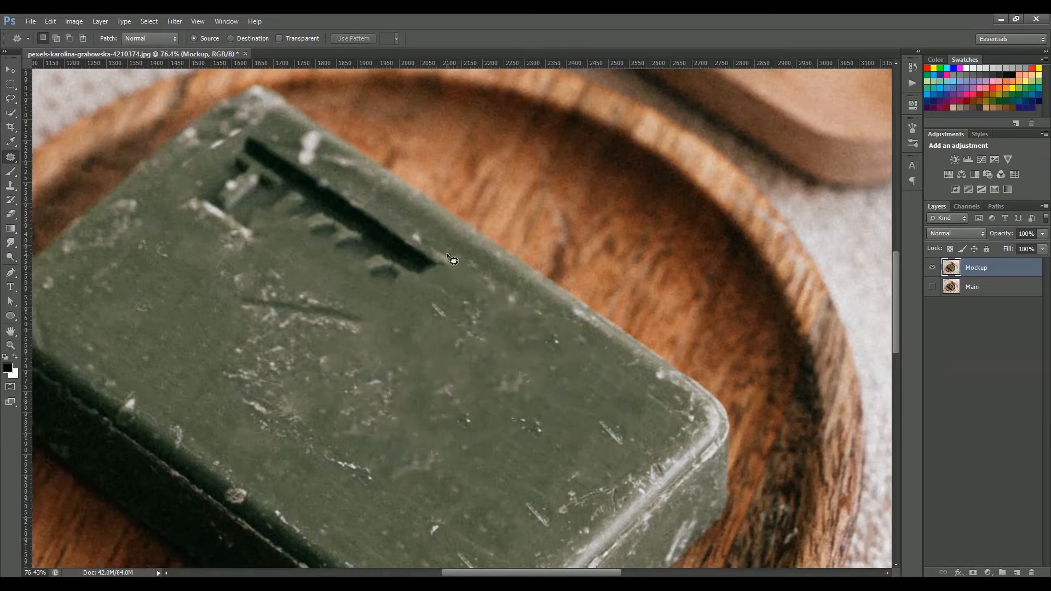
Patch out the remaining upper frame and marks on the soap's top face
drag(436, 239, 450, 245)
drag(312, 211, 481, 347)
key(ctrl+d)
drag(336, 283, 374, 340)
mouse_move(271, 208)
mouse_down()
mouse_move(316, 212)
mouse_move(272, 228)
mouse_up()
drag(283, 191, 334, 236)
key(ctrl+d)
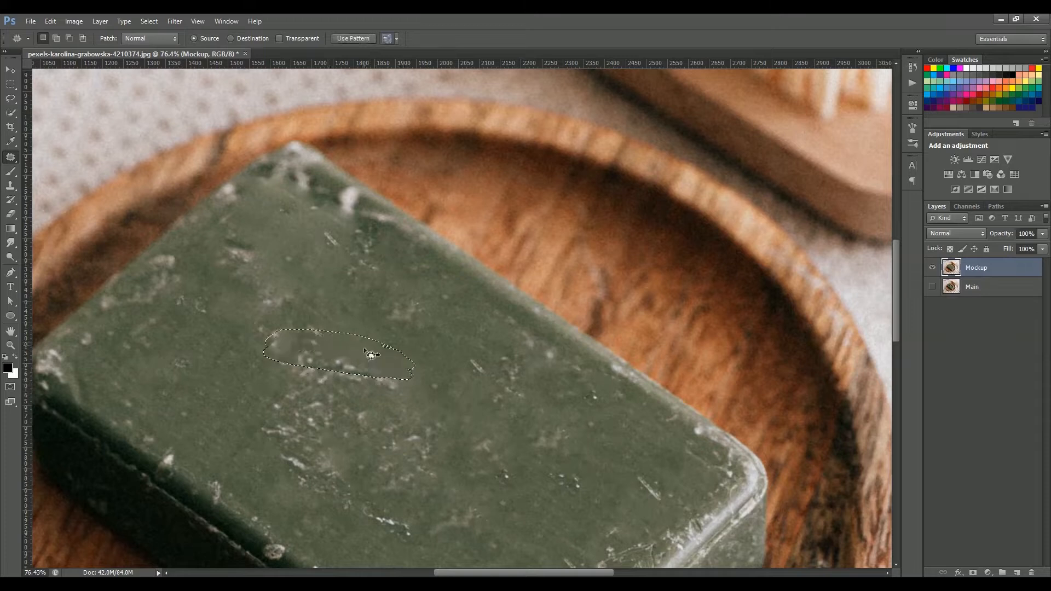
Clone-stamp over the leftover blemishes on the soap's top face
key(s)
right_click(394, 346)
key(Return)
drag(281, 357, 394, 376)
mouse_move(295, 198)
mouse_down()
mouse_move(304, 206)
mouse_move(266, 185)
mouse_up()
alt+click(303, 245)
drag(353, 244, 337, 245)
mouse_move(429, 513)
mouse_down()
mouse_move(399, 432)
mouse_move(337, 359)
mouse_up()
mouse_move(405, 328)
mouse_down()
mouse_move(390, 305)
mouse_move(378, 315)
mouse_up()
drag(390, 326, 431, 402)
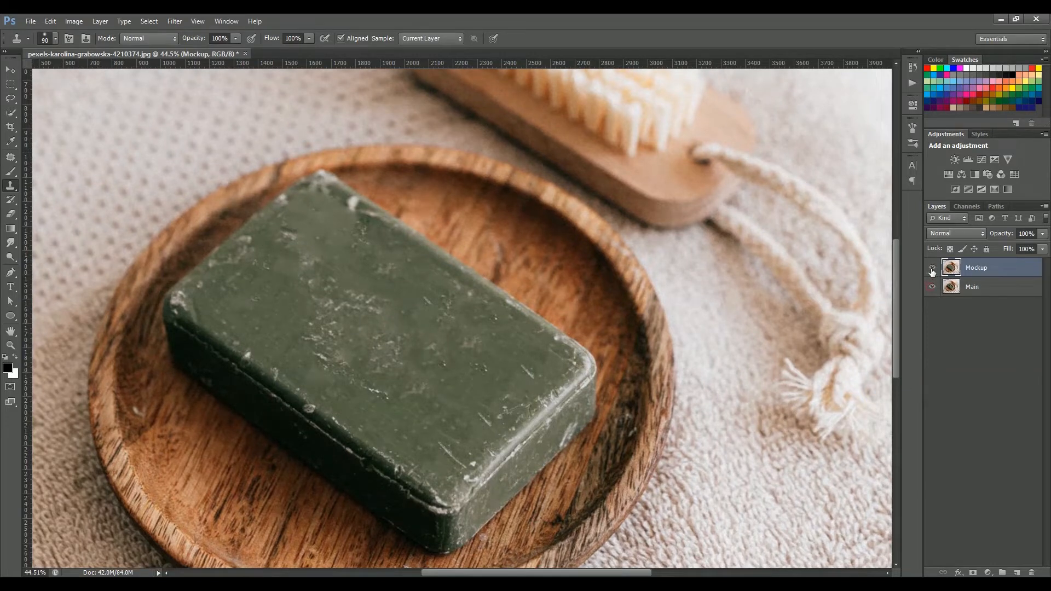
Toggle the Mockup layer's visibility to compare the retouched soap with the original
click(932, 271)
click(932, 268)
click(932, 269)
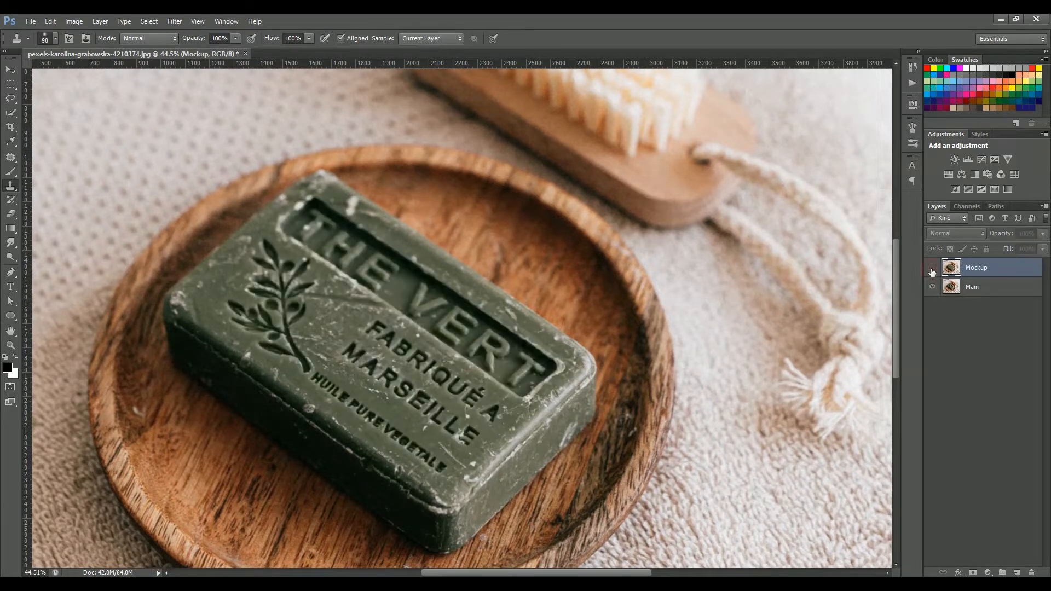
click(932, 269)
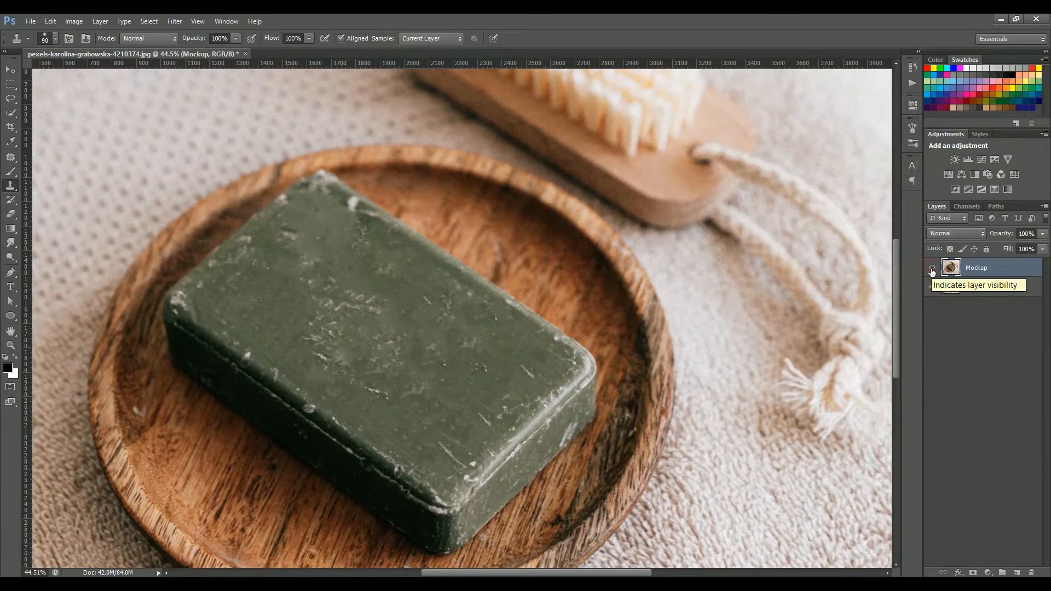
click(932, 269)
Try a Content-Aware fill of a rectangular selection on the Main layer, then undo it
click(979, 289)
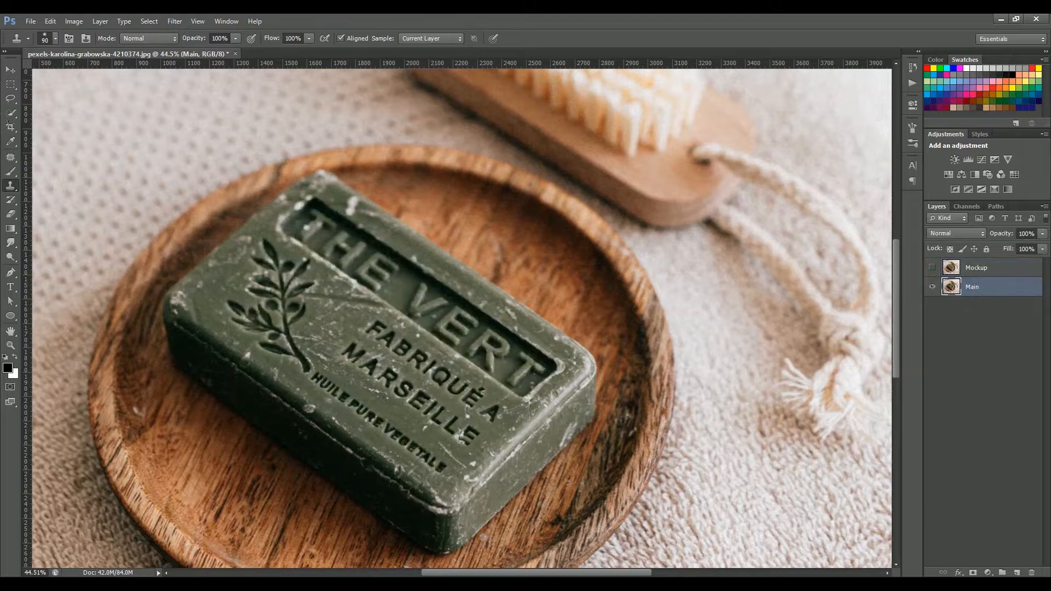
key(p)
click(580, 362)
right_click(392, 359)
click(442, 171)
click(583, 185)
right_click(397, 335)
right_click(10, 84)
click(65, 84)
key(shift+F5)
key(Return)
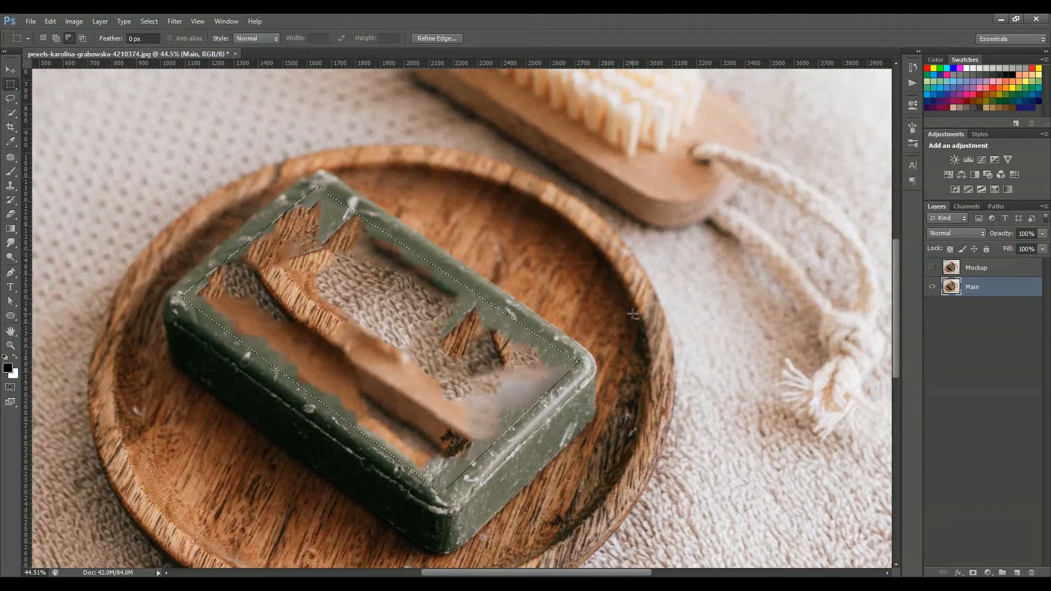
key(ctrl+z)
Make the Mockup layer visible again with the Move tool active
click(932, 268)
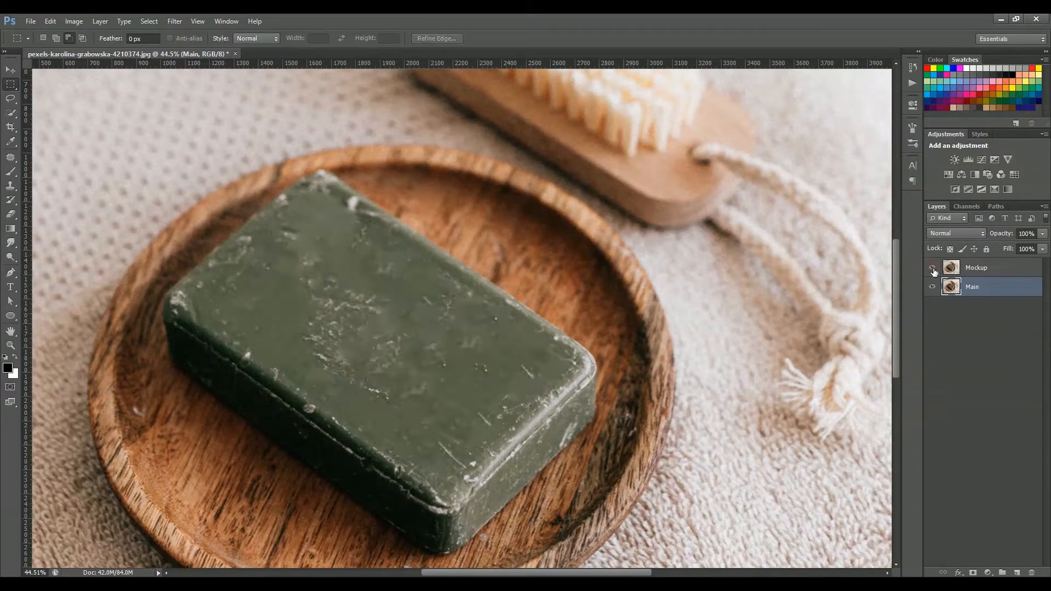
click(12, 71)
click(933, 268)
click(933, 268)
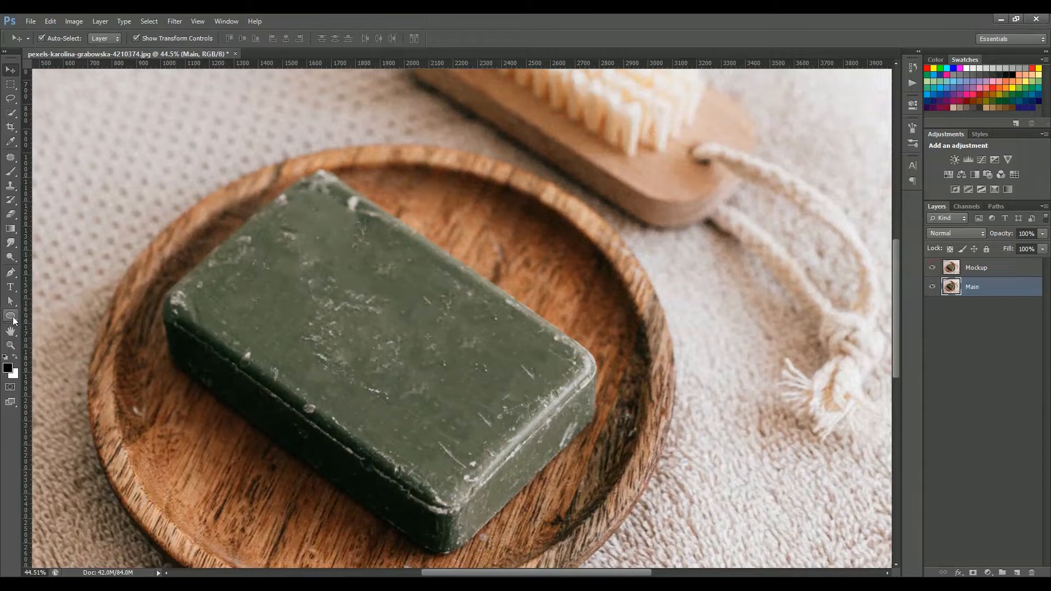
Draw a black rectangle over the soap with the Rectangle tool and name its layer Logo Area
click(14, 320)
mouse_move(325, 260)
mouse_down()
mouse_move(655, 419)
mouse_move(654, 446)
mouse_up()
key(v)
drag(581, 377, 584, 296)
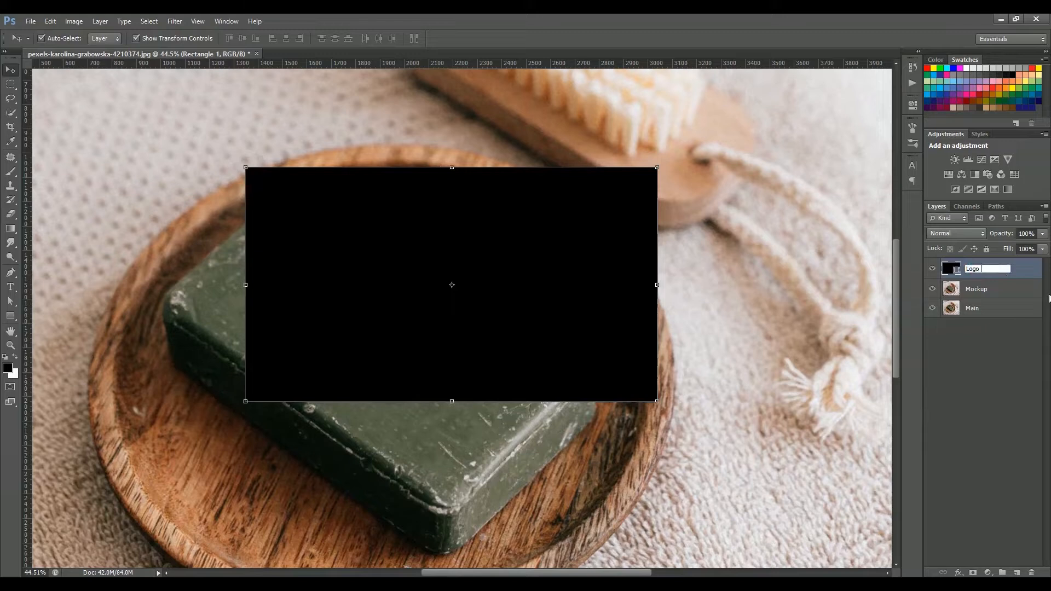
key(Return)
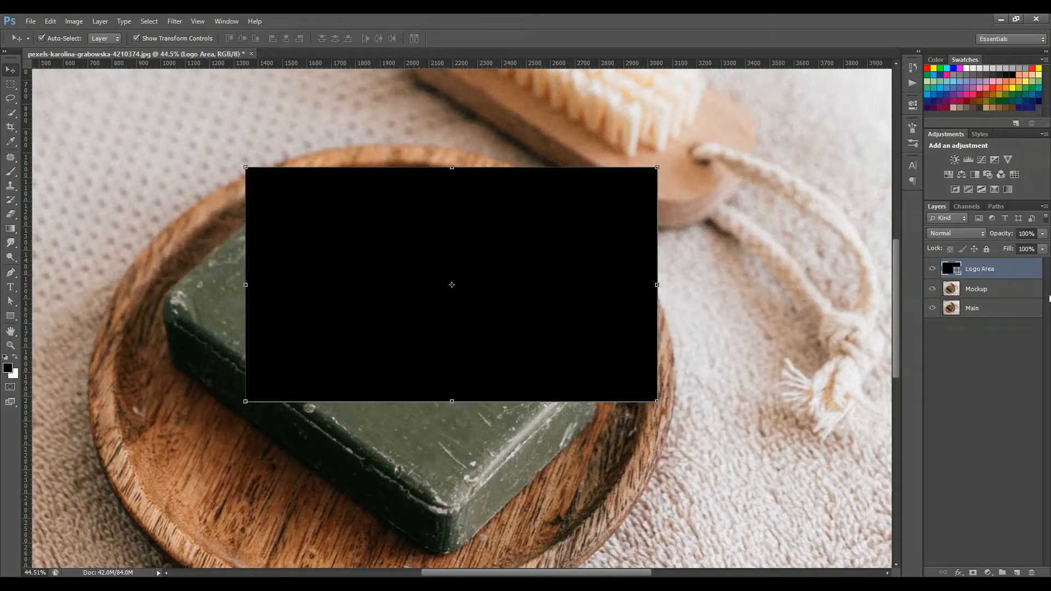
Convert the Logo Area layer to a Smart Object, reposition it and set its opacity to 47%
right_click(1028, 276)
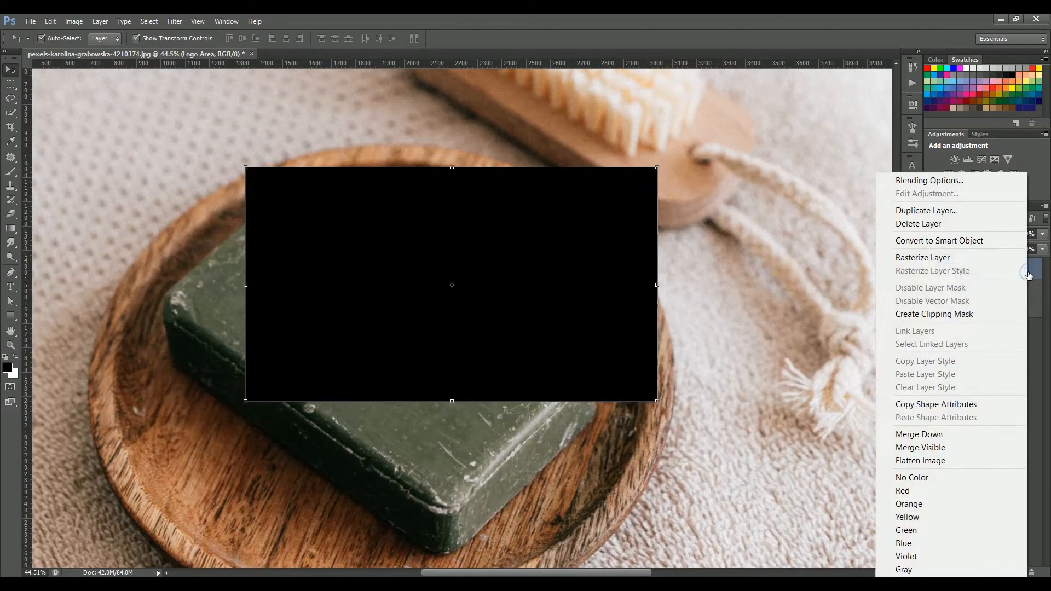
click(941, 239)
drag(530, 291, 463, 308)
click(1013, 248)
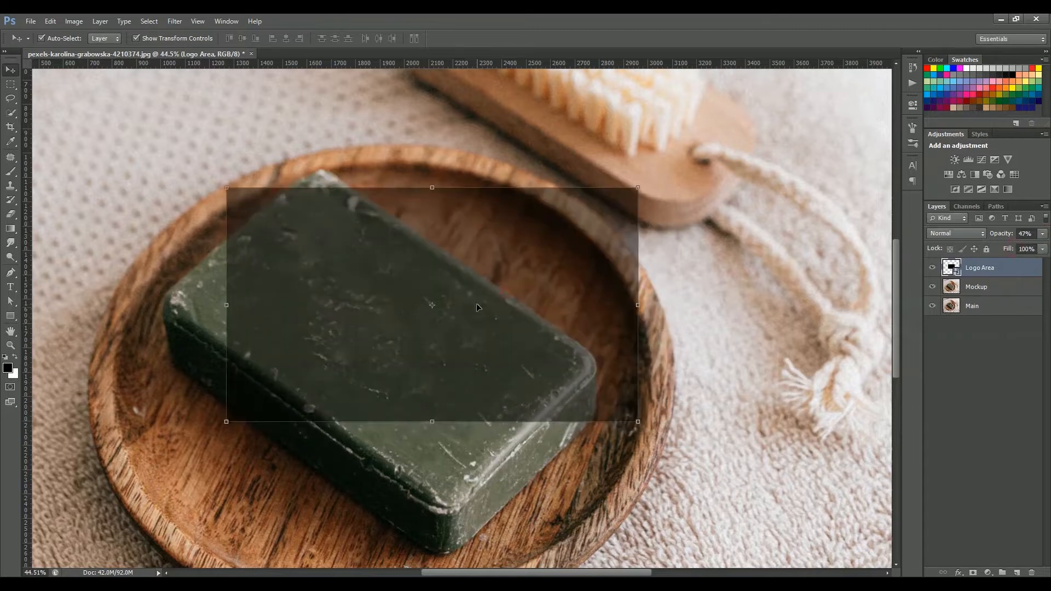
Distort the Logo Area rectangle so its corners match the soap's top face
drag(629, 151, 599, 357)
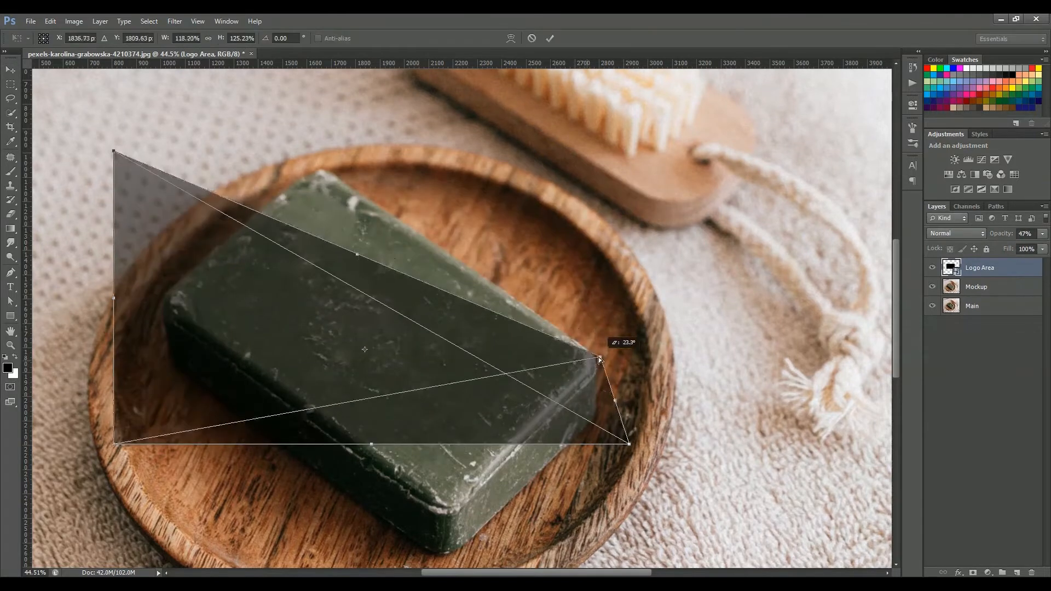
drag(114, 151, 322, 174)
drag(113, 444, 167, 299)
drag(628, 444, 448, 510)
drag(797, 378, 595, 364)
key(ctrl+z)
drag(322, 174, 320, 174)
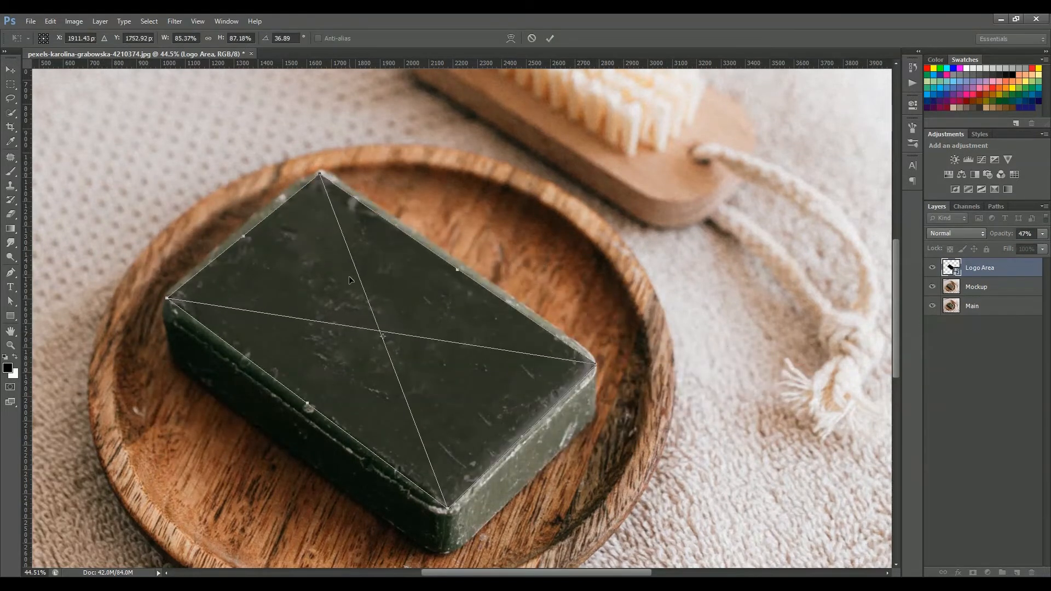
key(Return)
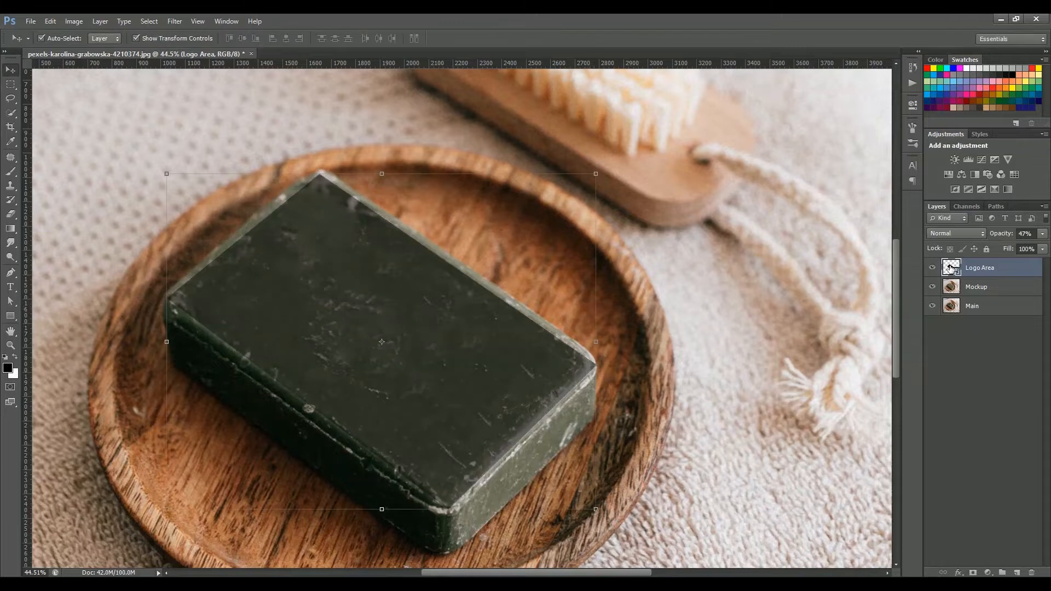
Open the smart object's contents and draw a four-leaf clover with the Custom Shape tool
double_click(951, 267)
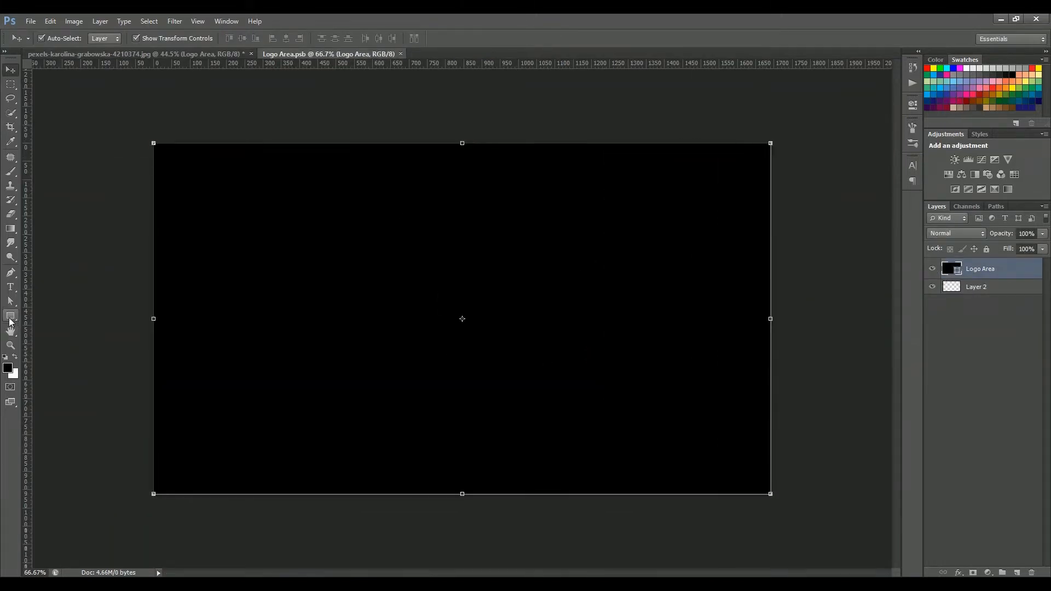
right_click(11, 316)
click(60, 375)
click(434, 39)
click(580, 168)
click(676, 267)
drag(451, 294, 596, 432)
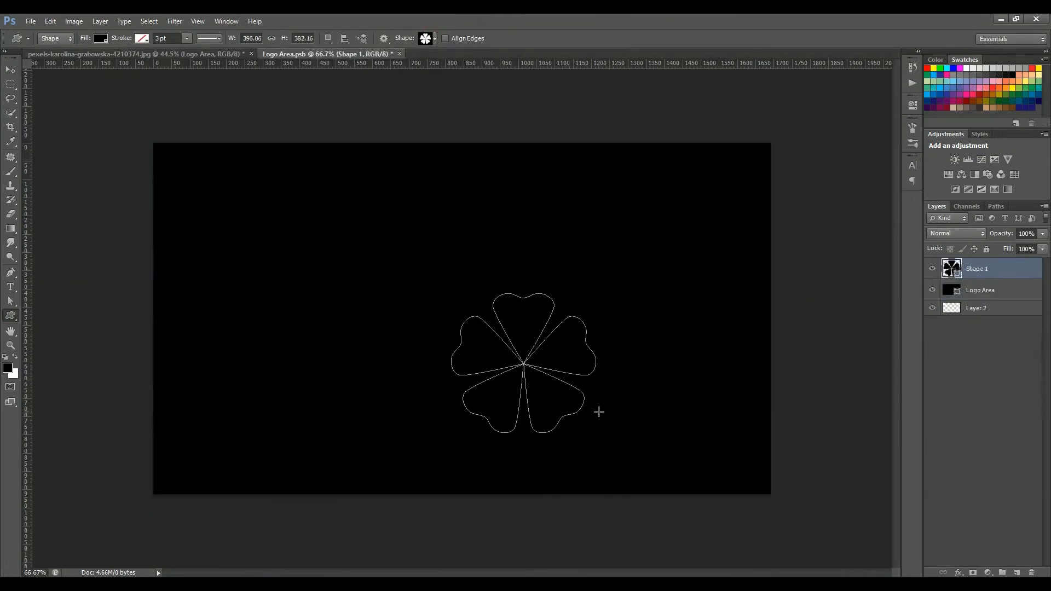
Move the clover shape into place on the logo canvas and adjust its layer
key(v)
drag(558, 388, 493, 302)
click(800, 367)
click(932, 290)
click(509, 270)
drag(530, 347, 545, 359)
click(932, 290)
click(1002, 290)
double_click(949, 290)
ctrl+click(985, 268)
Add the text CLOVER below the clover with the Type tool, pick its font and position it
click(287, 38)
click(10, 286)
text(CLOVER)
key(ctrl+a)
click(359, 38)
click(832, 125)
click(11, 70)
drag(587, 393, 593, 390)
key(Return)
Hide the black background layer, save the smart object contents and return to the soap document
click(810, 323)
click(932, 305)
click(30, 21)
click(82, 171)
click(155, 54)
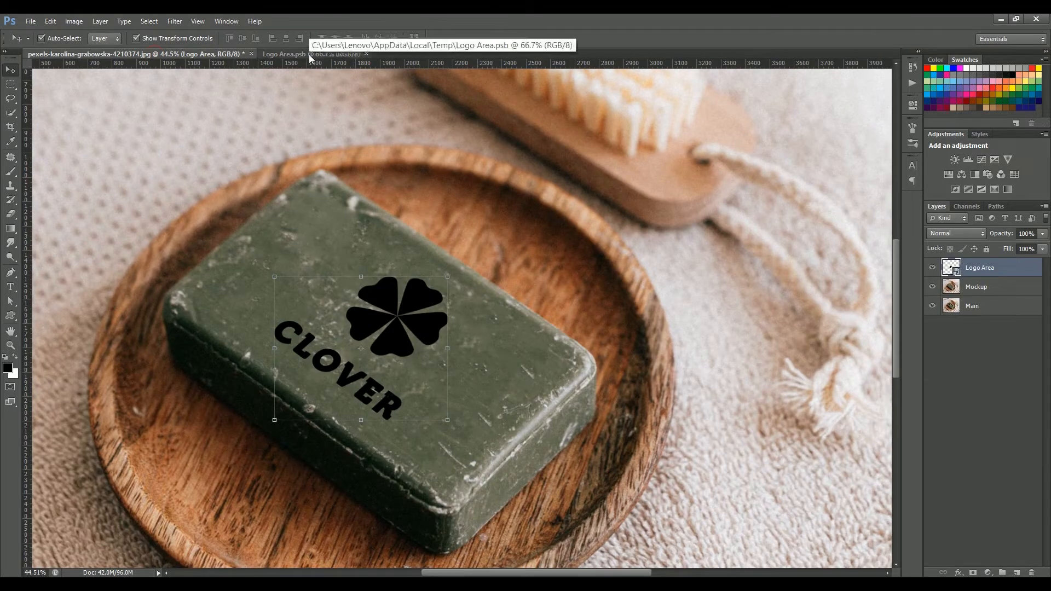
Set the Logo Area layer's fill opacity to 0% and apply a Bevel & Emboss effect
right_click(1008, 269)
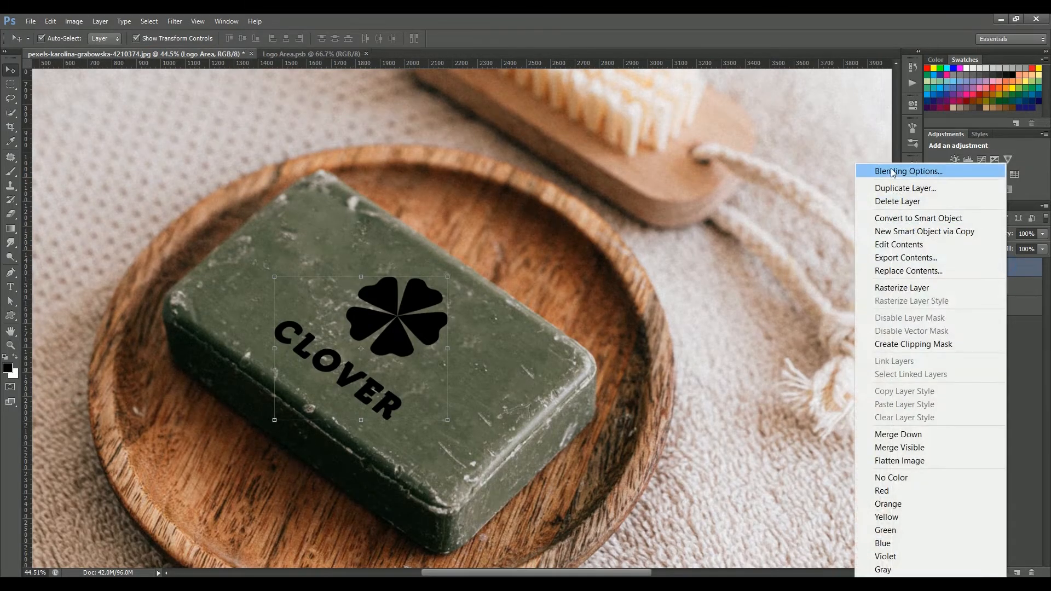
click(892, 172)
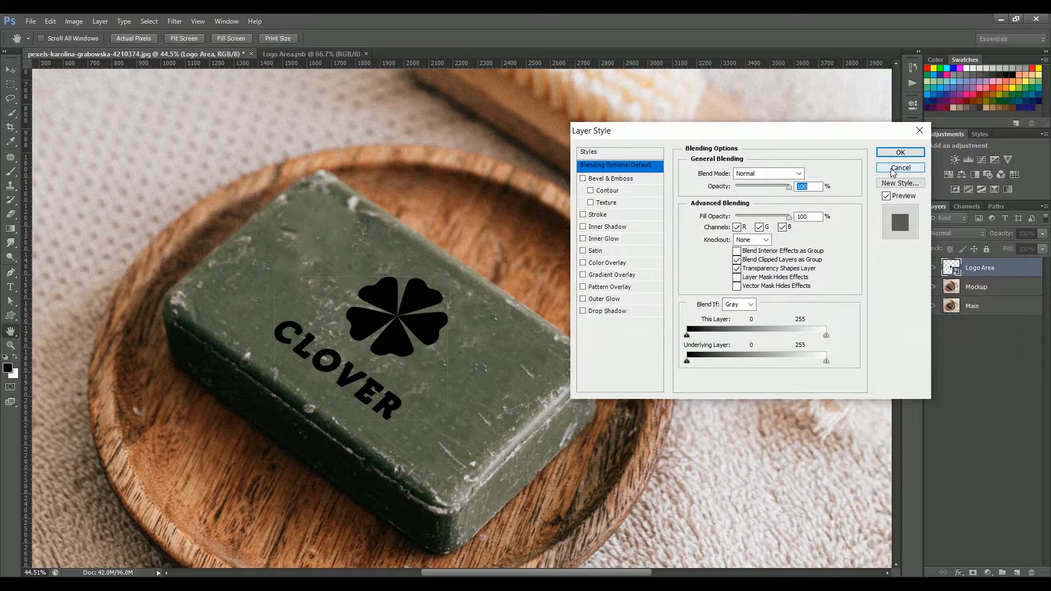
drag(788, 217, 691, 220)
click(638, 178)
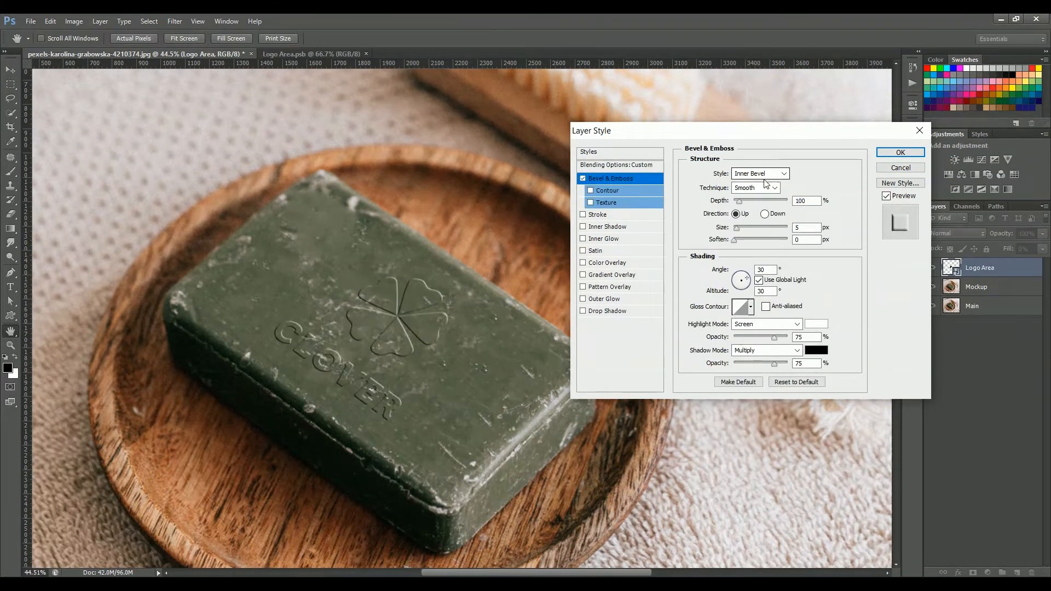
drag(750, 201, 738, 229)
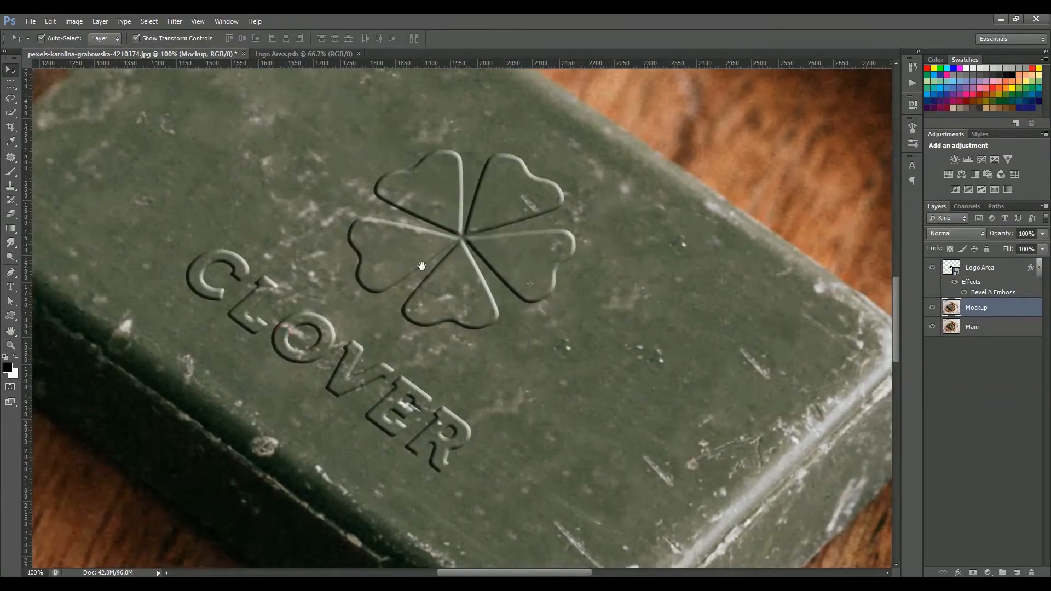
Convert the second Logo Area layer to a Smart Object
scroll(420, 262, down, 3)
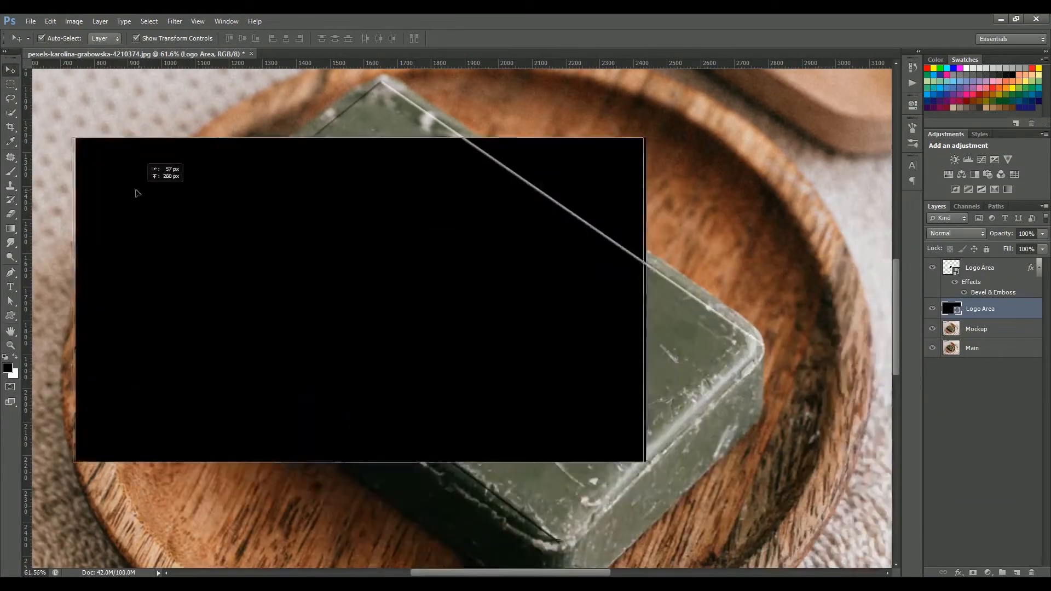
right_click(997, 309)
click(944, 242)
click(950, 399)
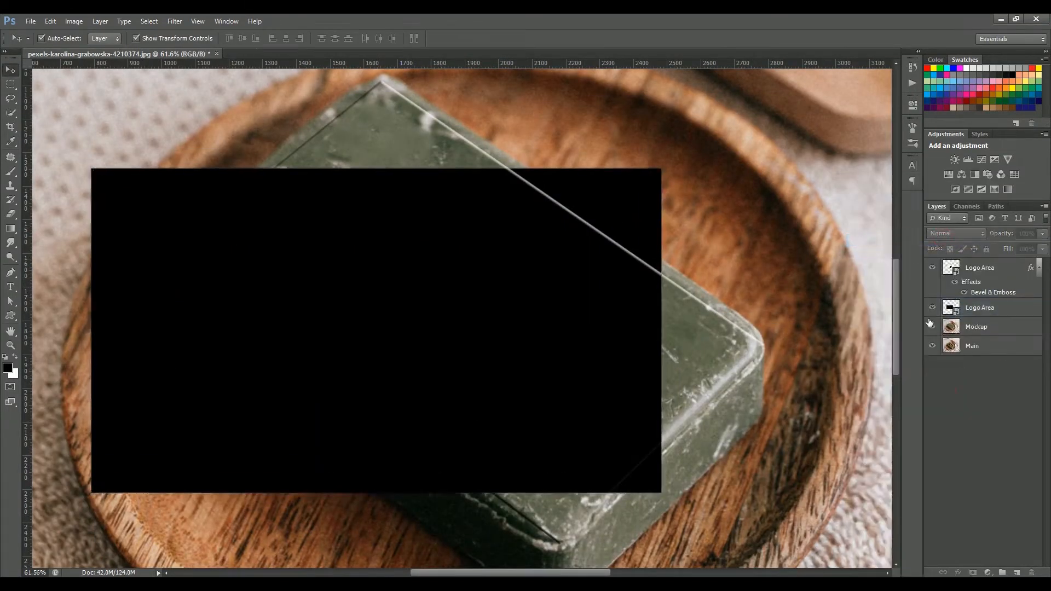
Hide the upper layers to view the original photo
drag(932, 317, 933, 273)
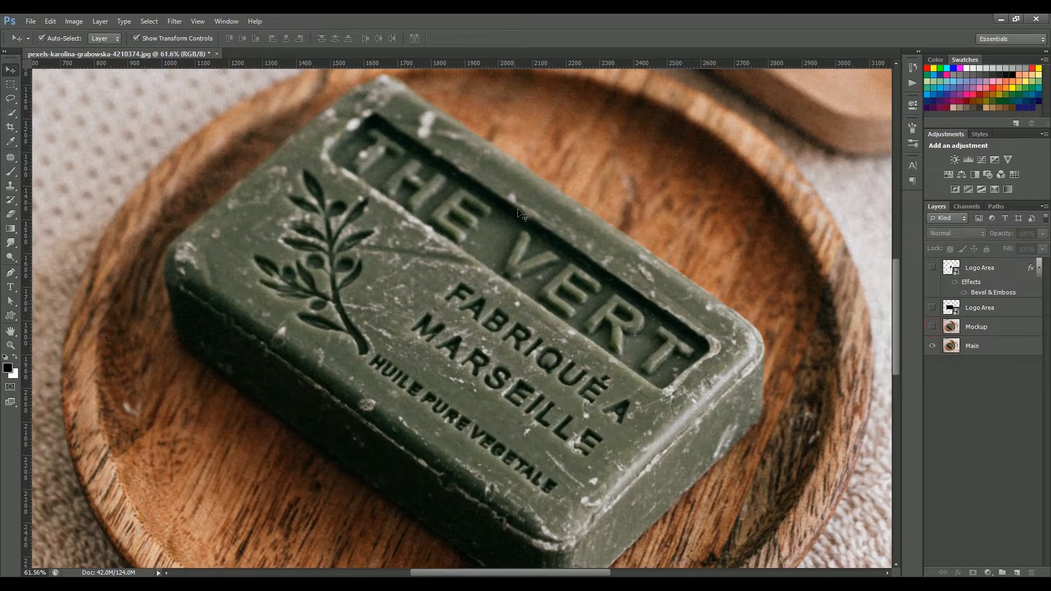
Show the hidden layers again and rename the lower Logo Area layer to Frame
drag(932, 307, 926, 365)
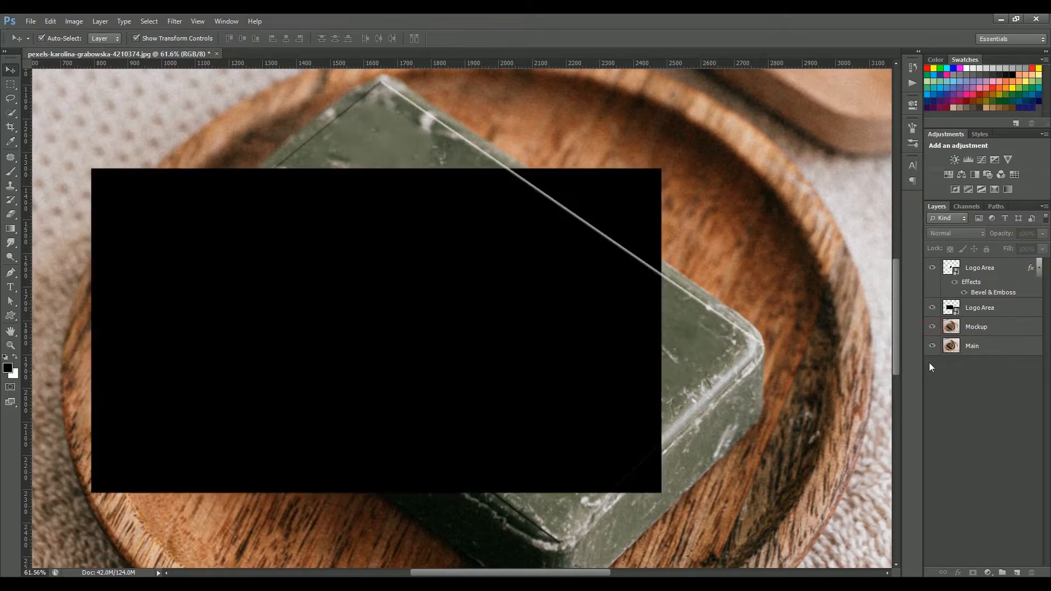
click(980, 308)
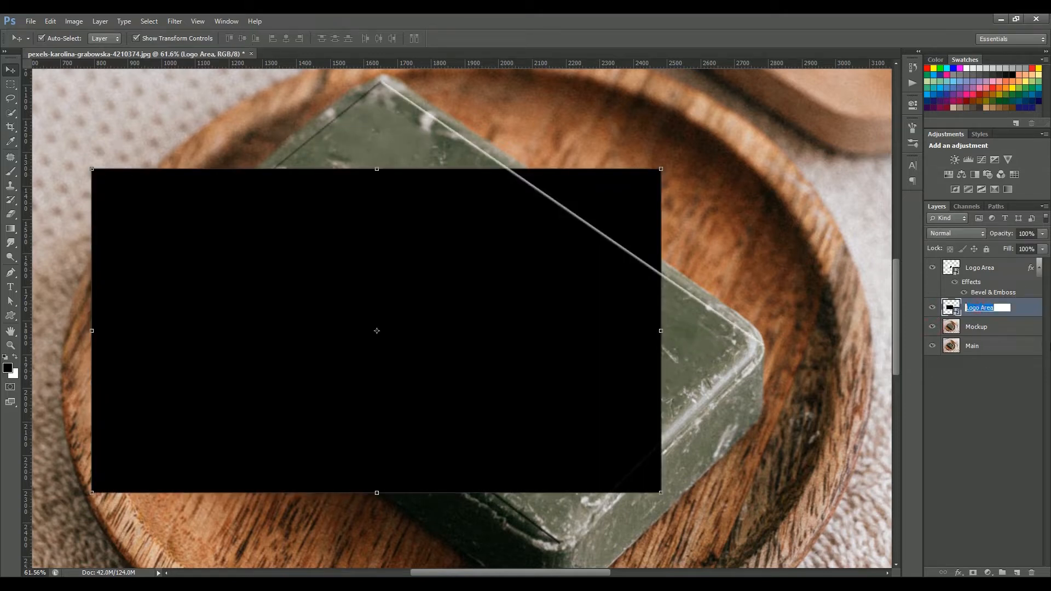
key(Return)
Distort the Frame layer's corners so it covers the soap's top face
key(ctrl+t)
drag(661, 168, 755, 339)
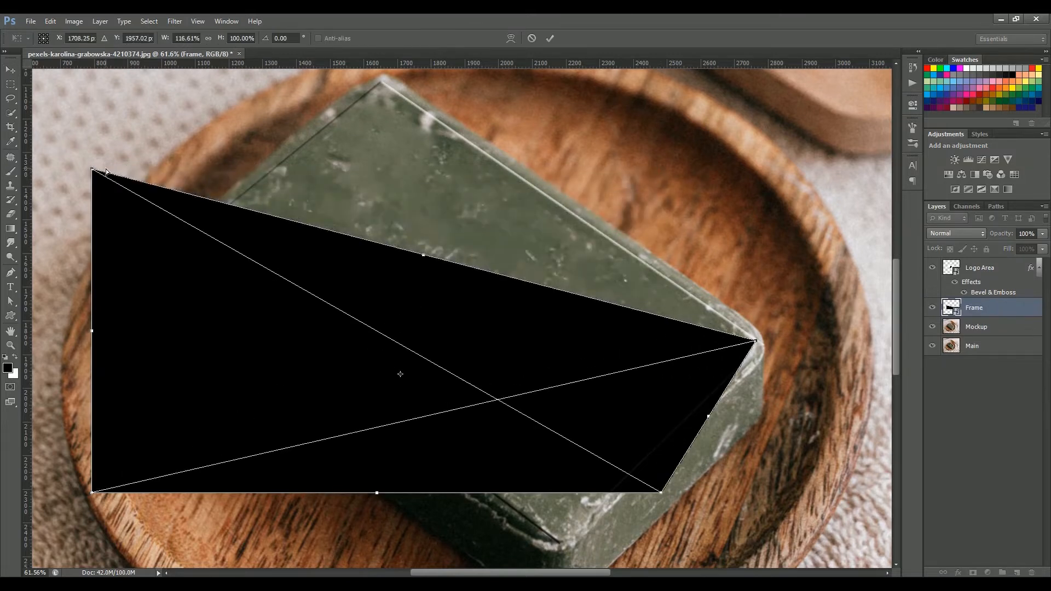
drag(91, 168, 381, 83)
drag(91, 492, 169, 252)
drag(661, 491, 559, 542)
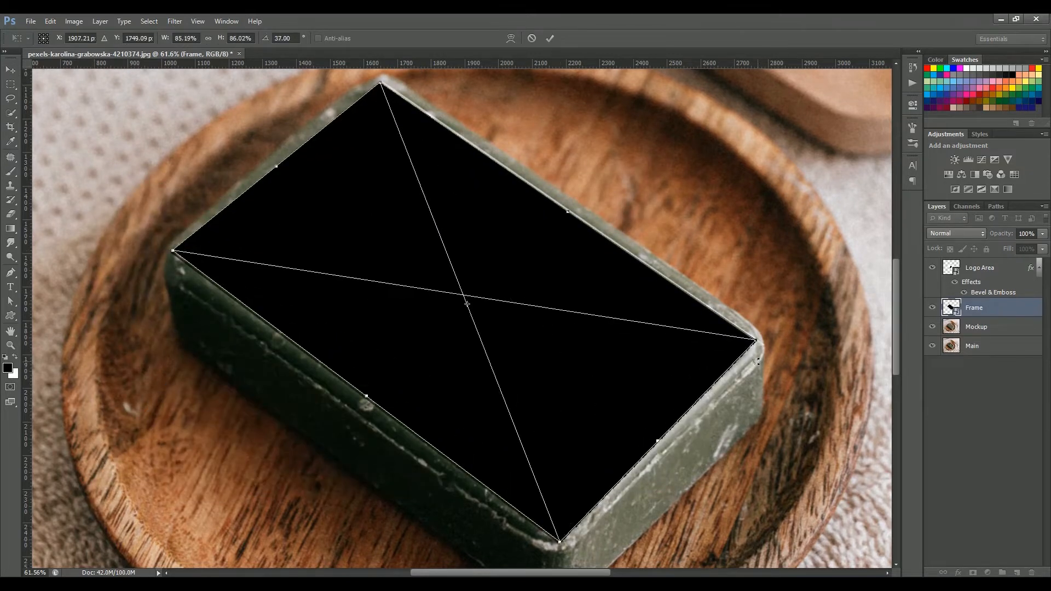
key(Return)
Open the Frame smart object and draw a white circle in it
double_click(951, 268)
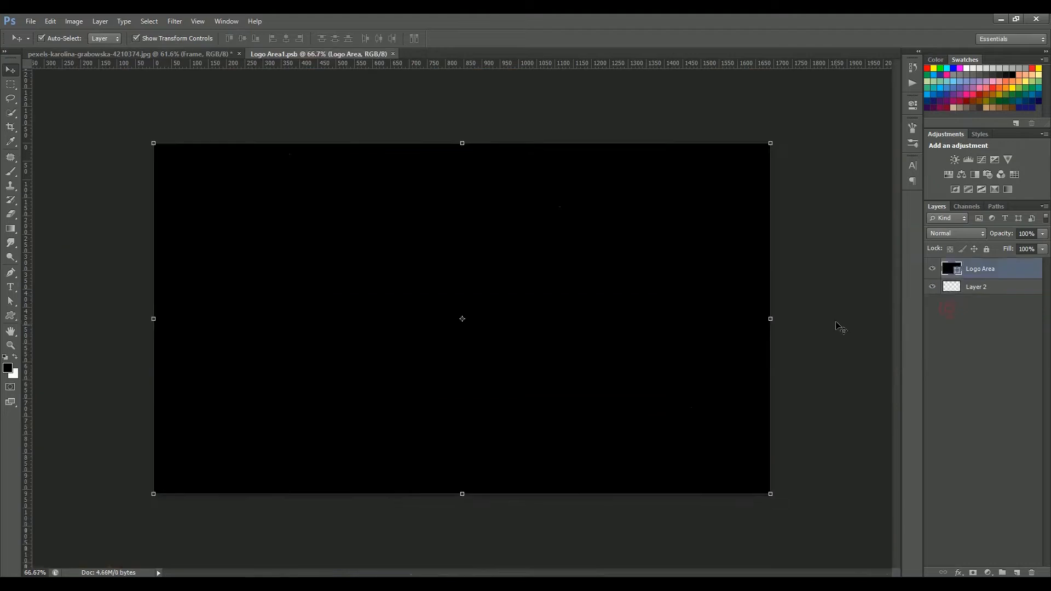
click(10, 316)
click(61, 334)
mouse_move(322, 167)
mouse_down()
mouse_move(445, 274)
mouse_move(617, 481)
mouse_move(613, 460)
mouse_up()
double_click(951, 268)
click(851, 125)
key(v)
Center the circle on the canvas and hide the black Logo Area layer
click(932, 290)
click(932, 290)
ctrl+click(980, 290)
click(286, 38)
click(242, 39)
click(932, 291)
Save the smart object contents and return to the soap document
click(50, 21)
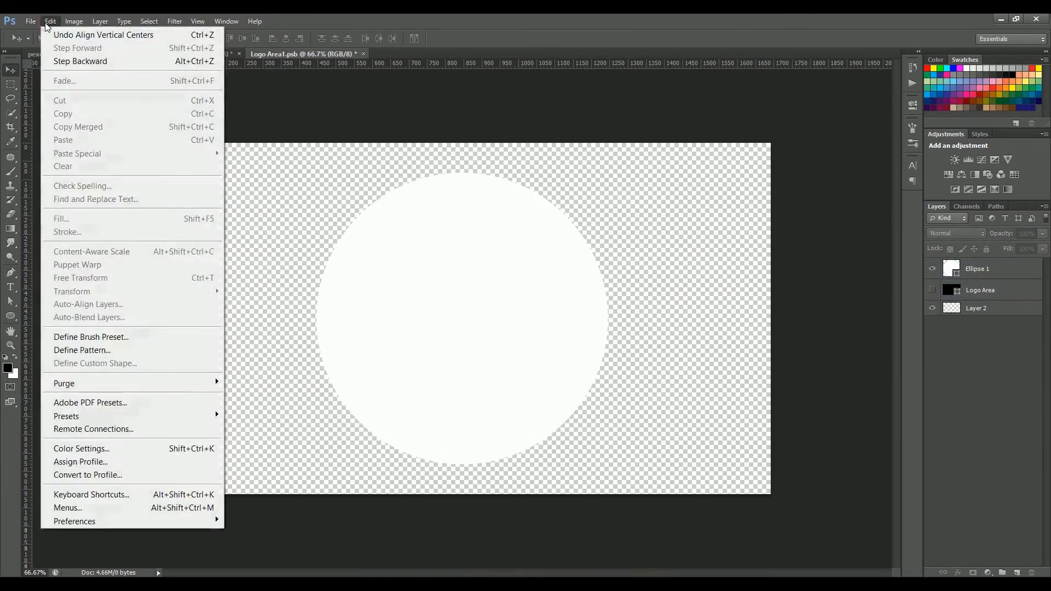
mouse_move(31, 22)
click(56, 172)
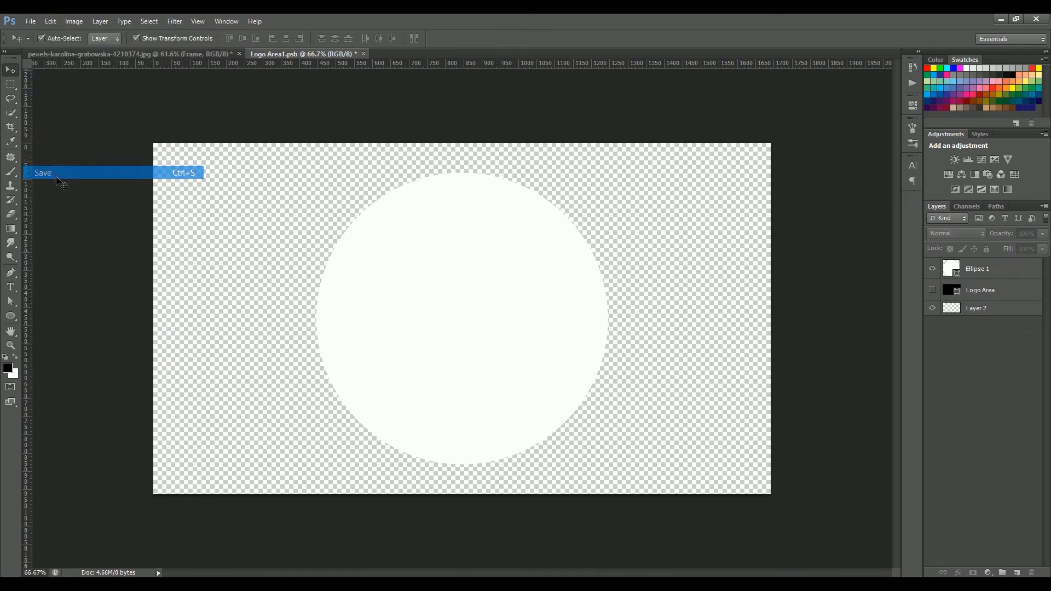
click(192, 54)
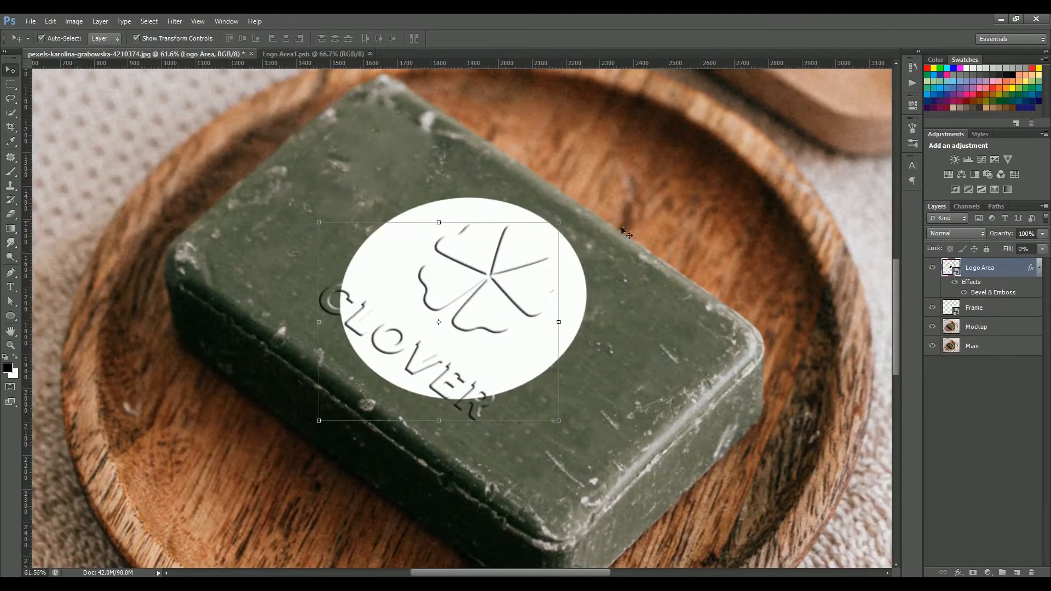
Scale the clover logo down so it fits inside the circle
double_click(951, 268)
key(ctrl+t)
drag(589, 314, 560, 304)
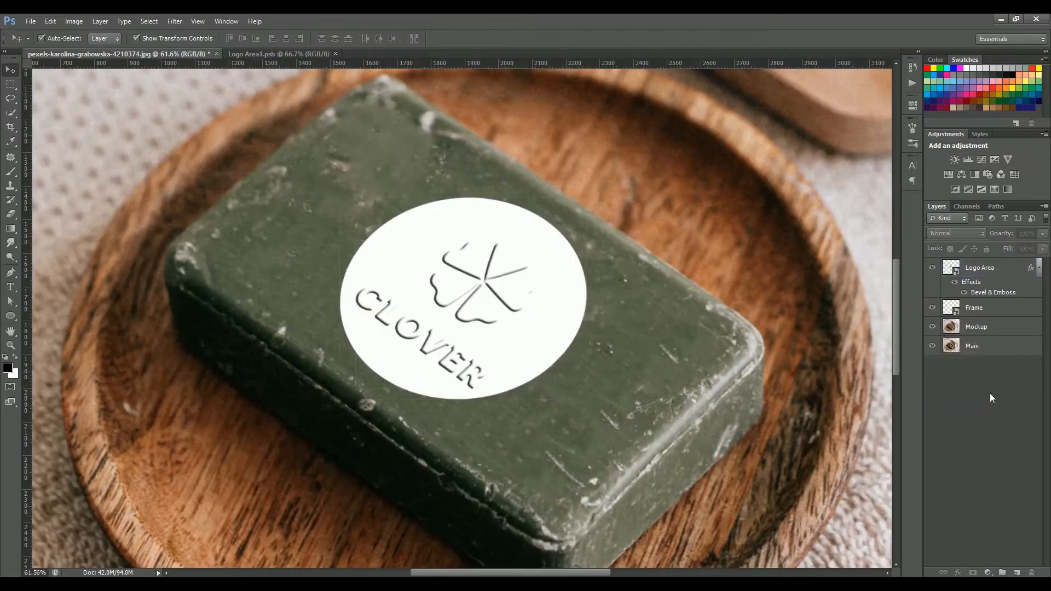
Add a drop shadow to the Frame layer and set its fill opacity to 0%
click(982, 311)
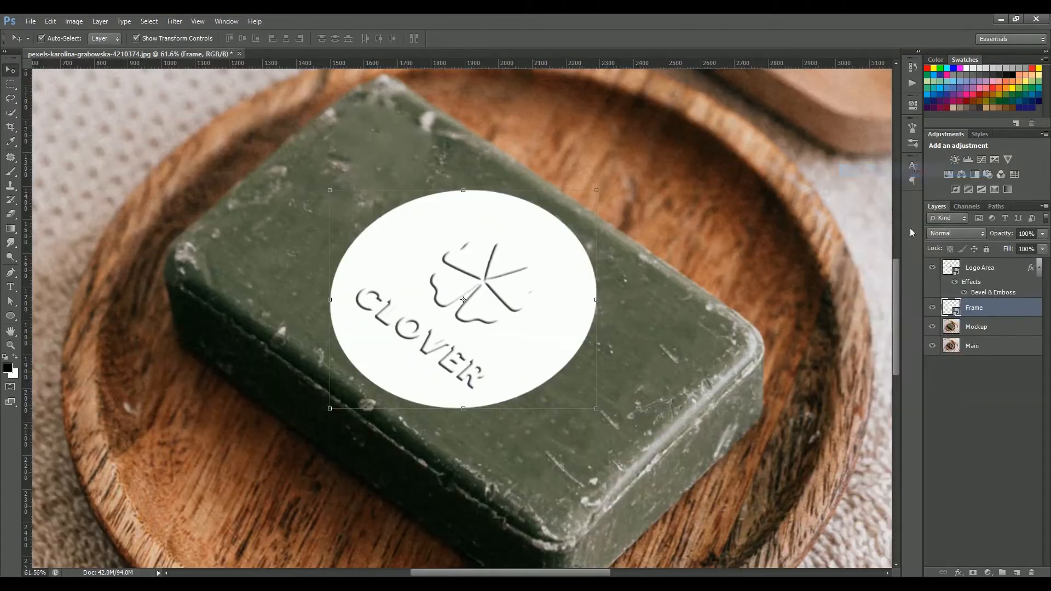
double_click(980, 307)
click(583, 311)
click(606, 311)
drag(733, 245, 740, 245)
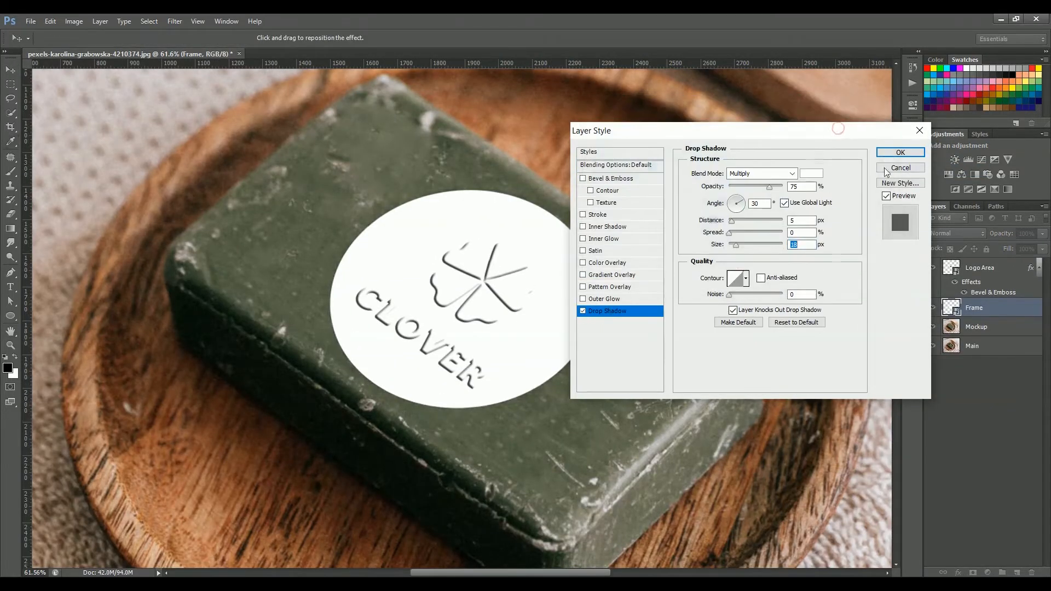
click(767, 187)
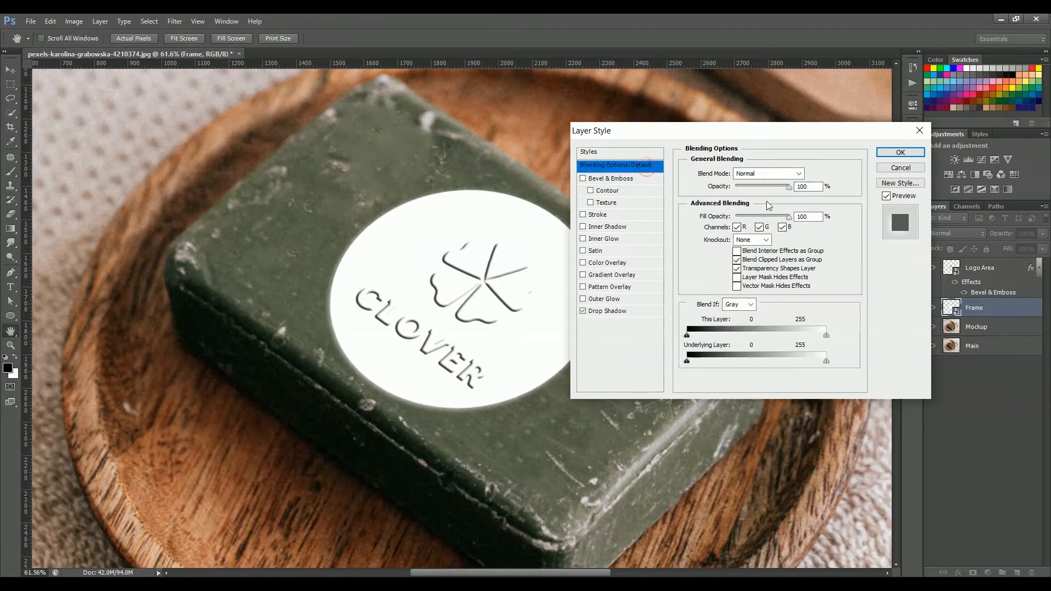
text(0)
drag(618, 131, 717, 133)
Add an Inner Shadow to the Frame at a 50° angle, adjusting its distance and size
click(712, 230)
drag(830, 227, 843, 247)
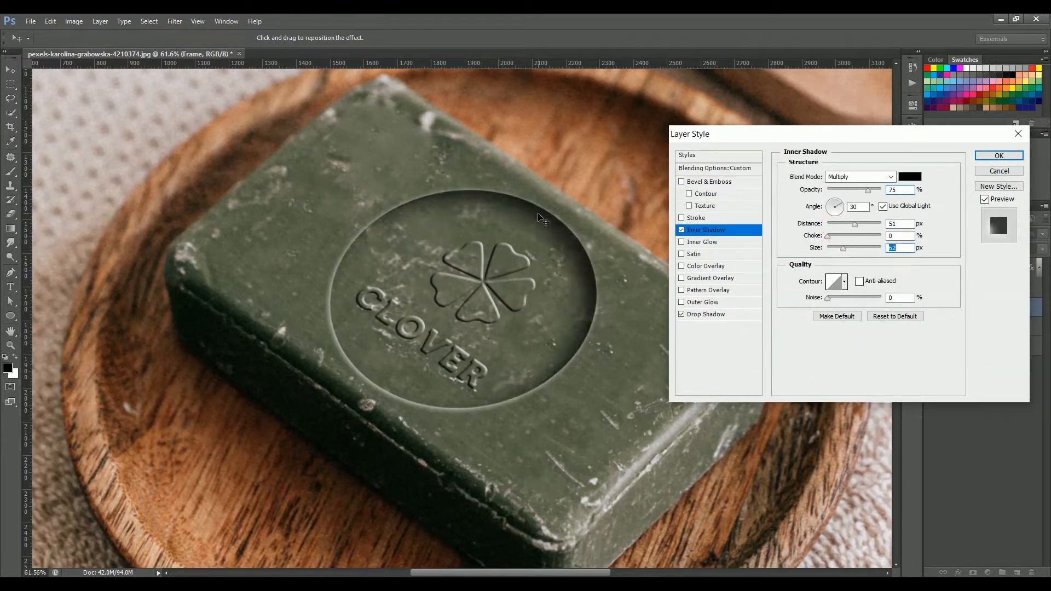
drag(539, 221, 548, 224)
click(845, 203)
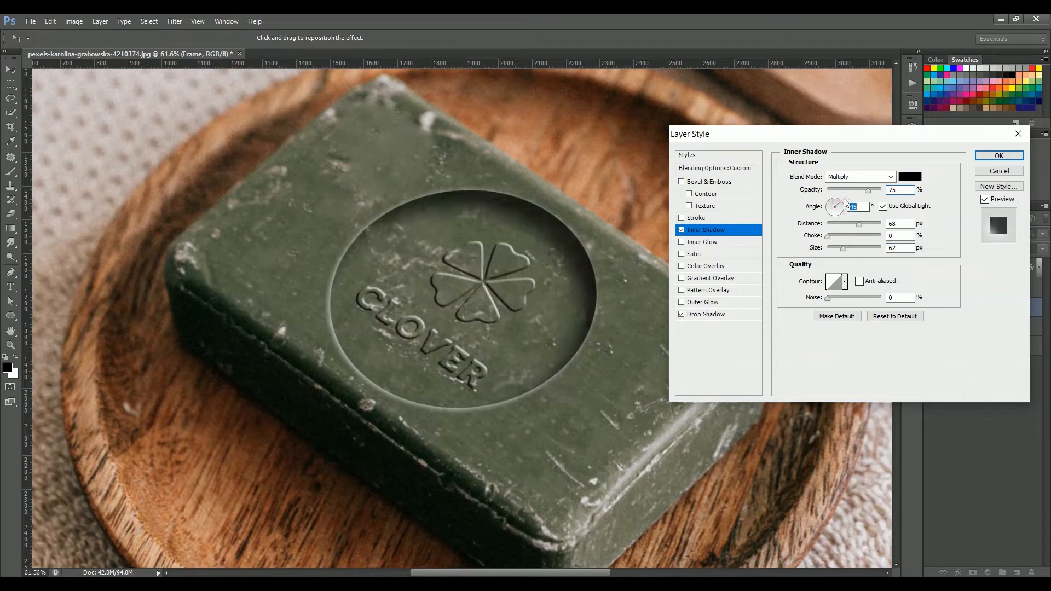
drag(859, 223, 862, 226)
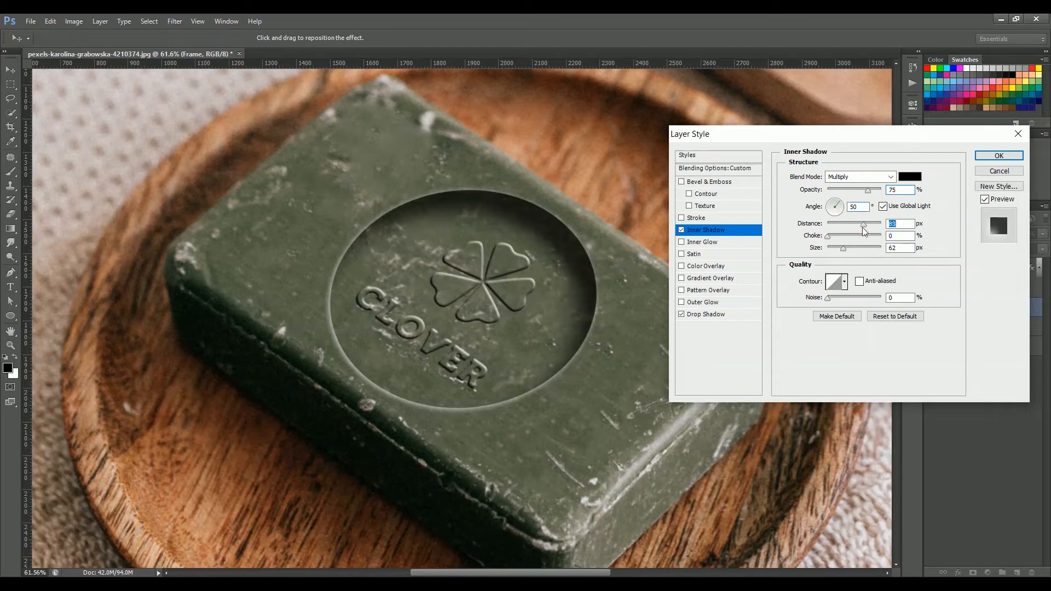
Adjust the Frame's drop shadow opacity and apply the layer style
click(729, 316)
drag(857, 190, 848, 196)
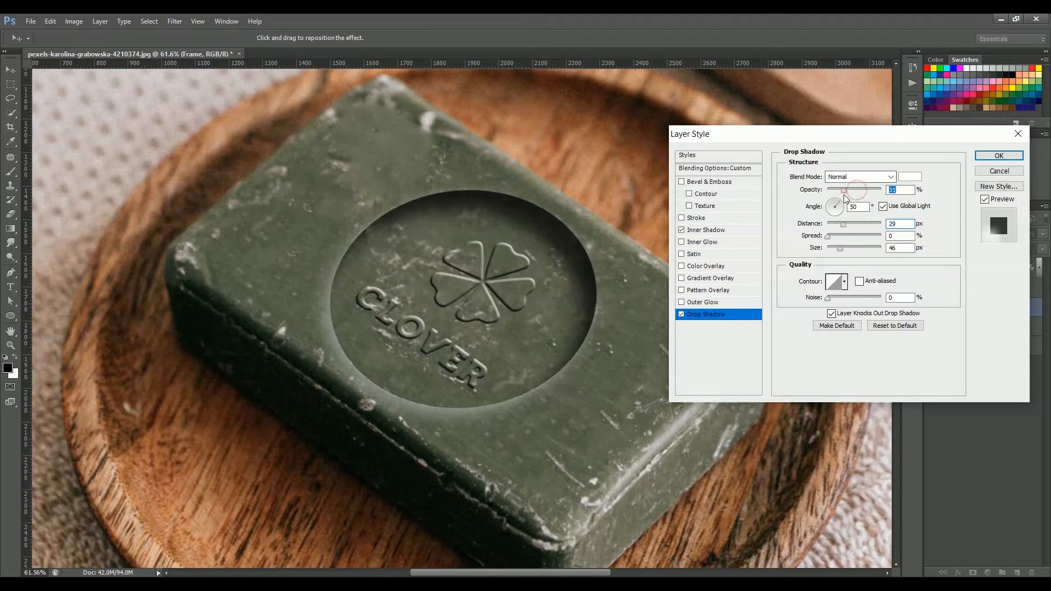
click(999, 155)
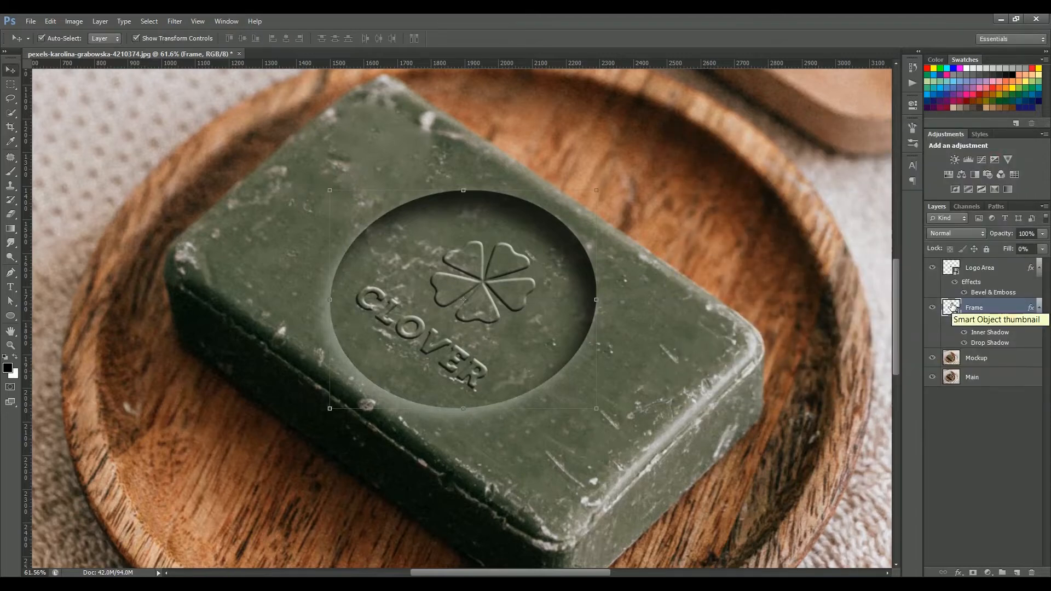
Select the Logo Area layer and duplicate it repeatedly to build a stacked 3D extruded logo
scroll(624, 327, down, 6)
click(458, 310)
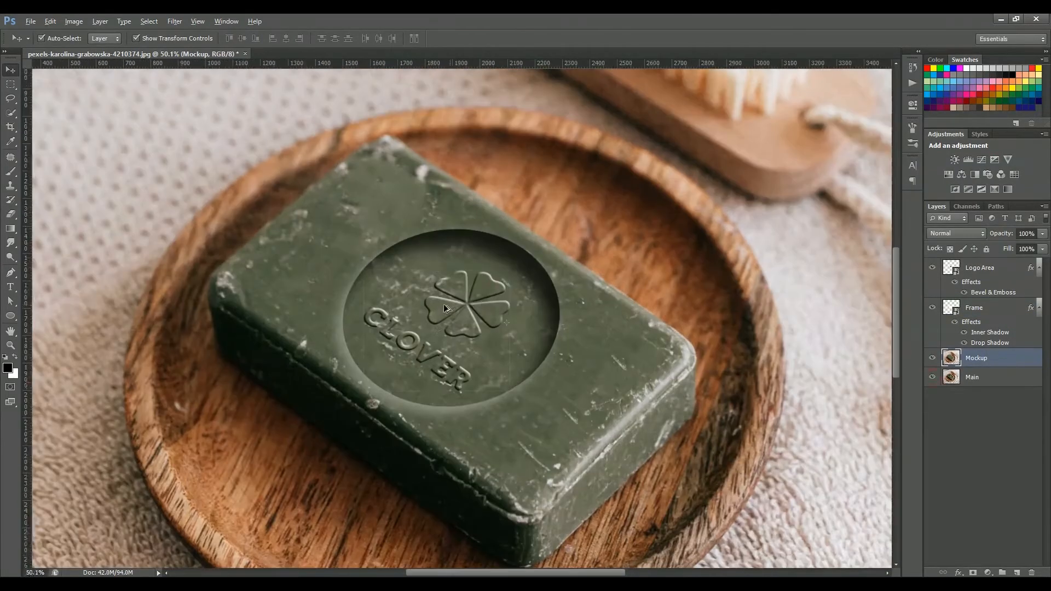
click(444, 307)
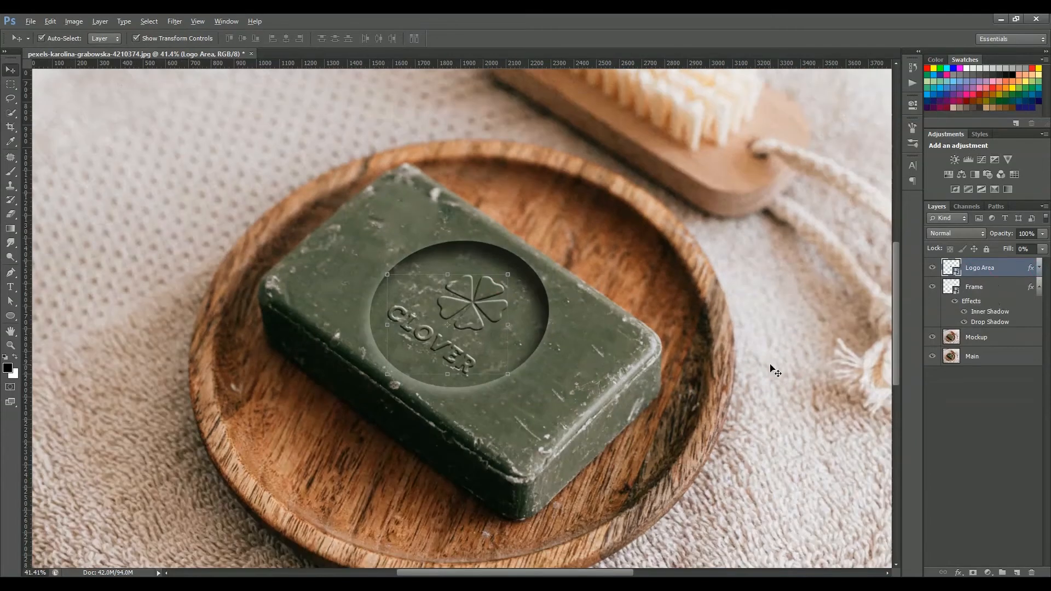
key(ctrl+j)
key(ctrl+j)
key(ctrl+j)
key(ctrl+j)
key(ctrl+j)
key(ctrl+j)
key(ctrl+j)
key(ctrl+j)
key(ctrl+j)
key(ctrl+j)
key(ctrl+j)
key(ctrl+j)
key(ctrl+j)
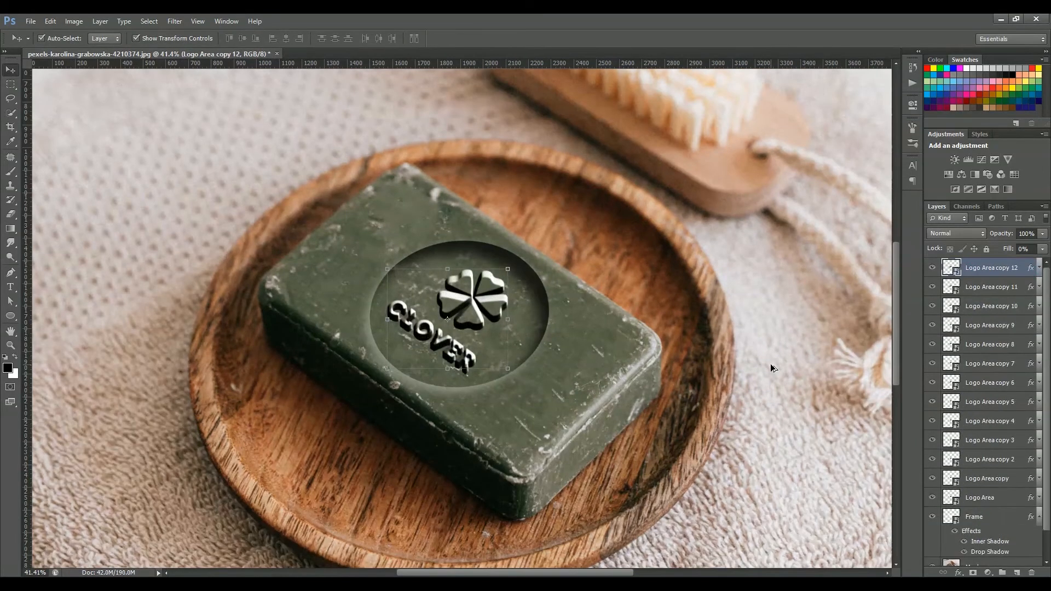
key(ctrl+j)
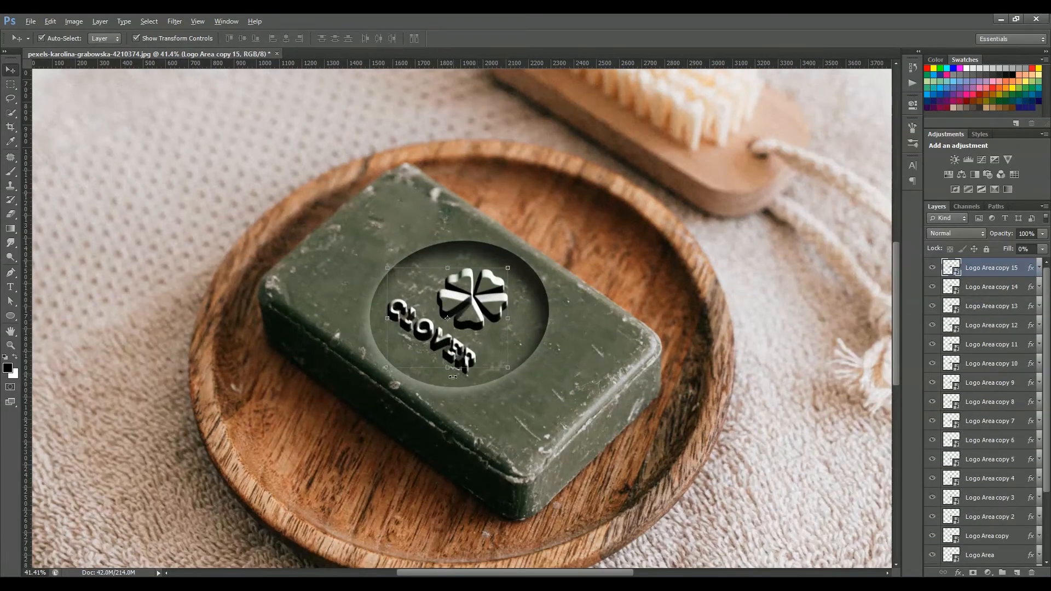
Group all the Logo Area copies into a group named 3d Layers
scroll(451, 377, up, 5)
scroll(451, 378, down, 1)
drag(1046, 300, 1045, 422)
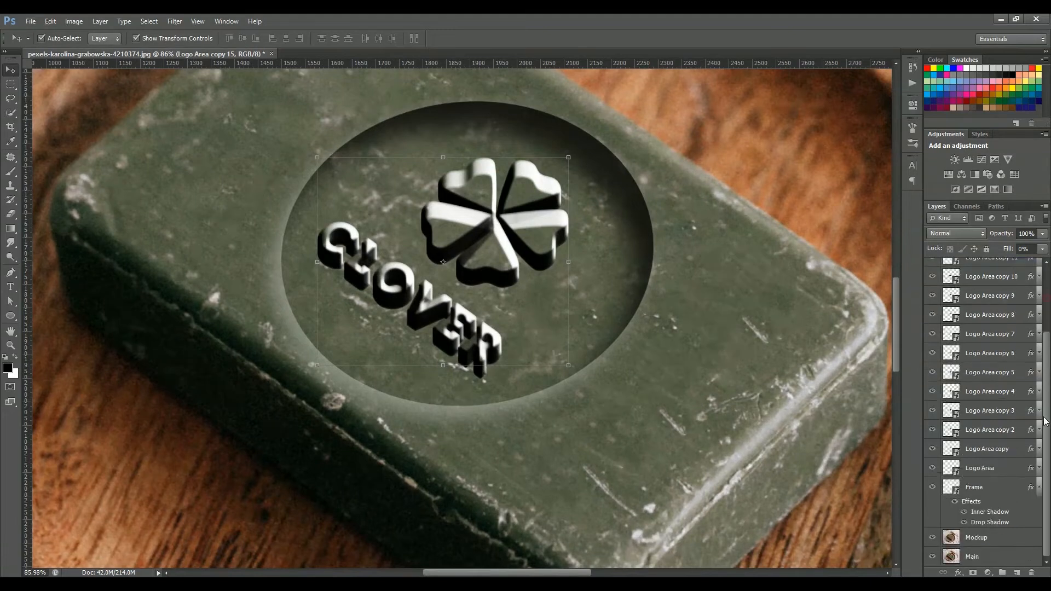
shift+click(991, 469)
key(ctrl+g)
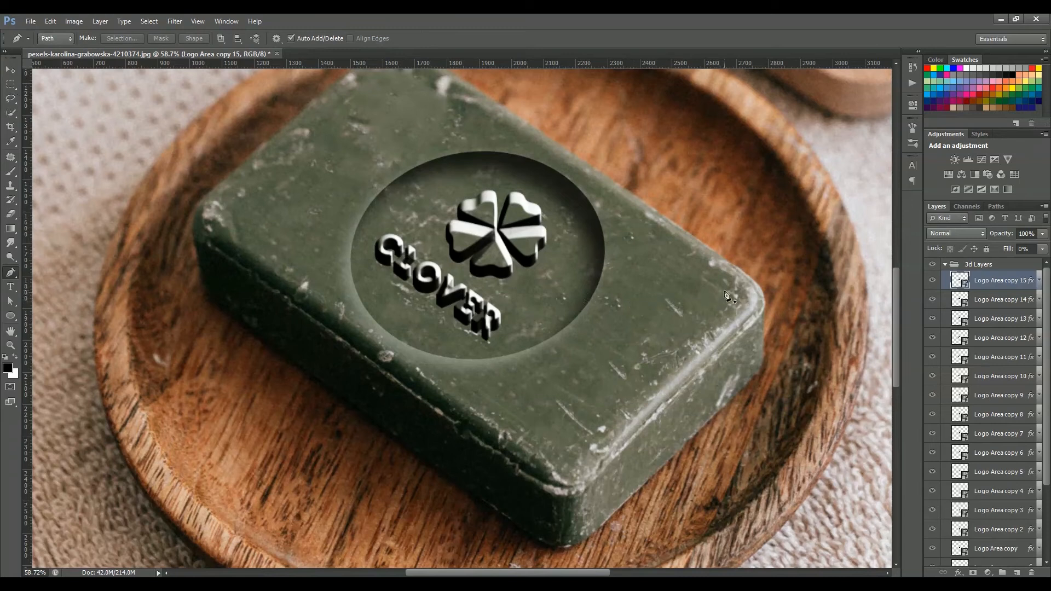
Trace the soap's top face with the Pen tool and turn the path into a selection
scroll(400, 108, up, 2)
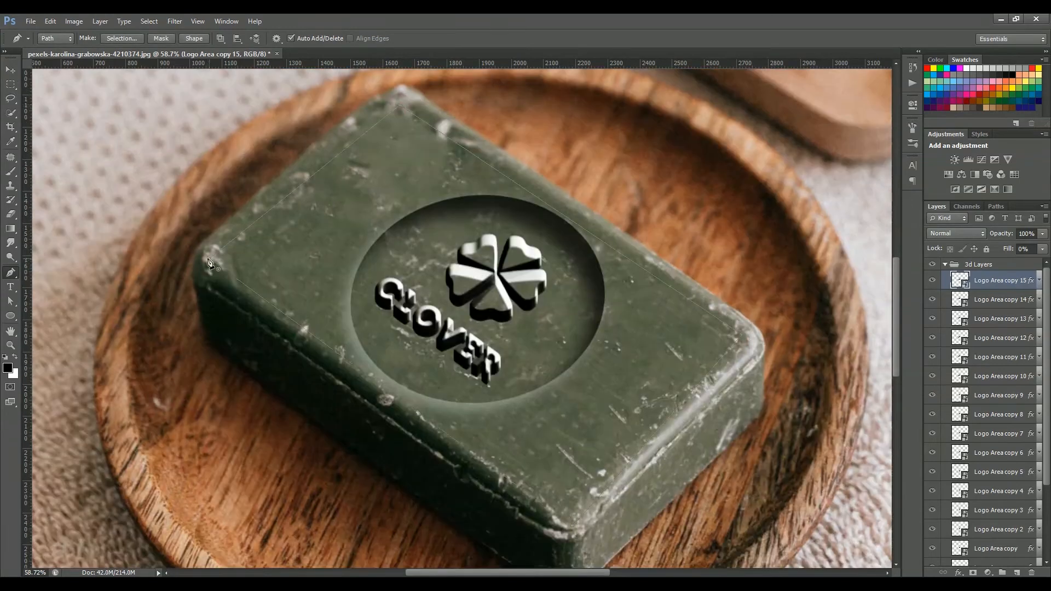
click(209, 260)
right_click(336, 230)
click(374, 281)
click(583, 187)
Copy the selected soap top from the Mockup layer to a new Texture layer at the top of the stack
scroll(980, 515, down, 5)
click(980, 538)
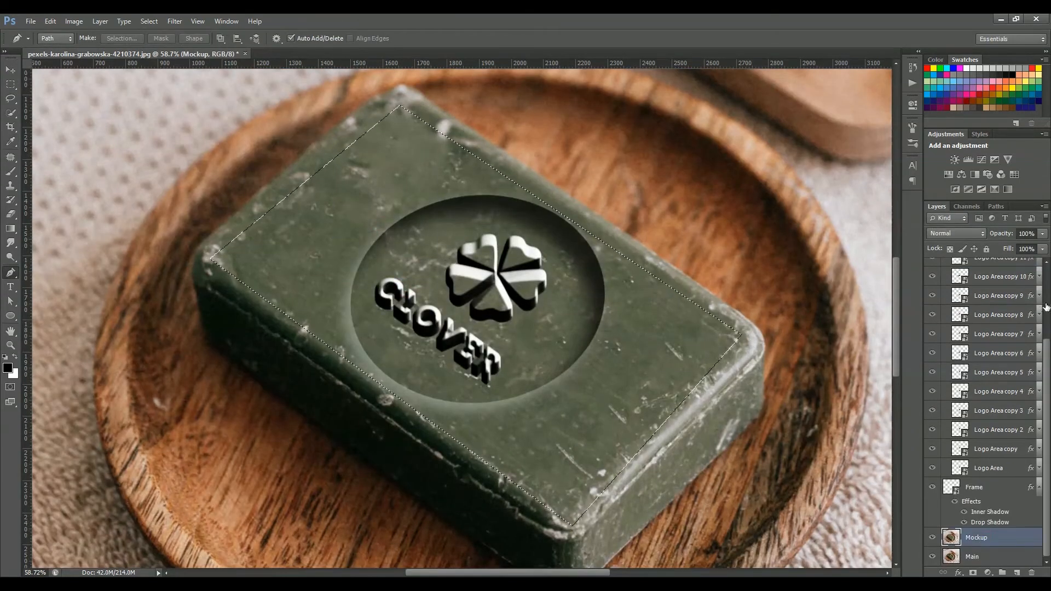
key(ctrl+j)
key(ctrl+shift+bracketright)
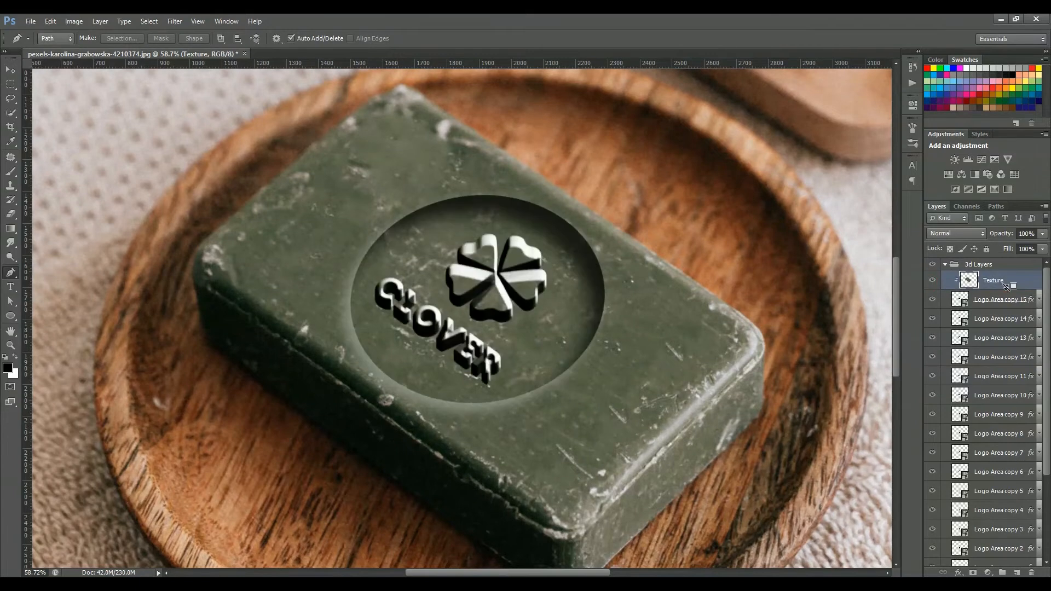
Move the topmost logo copy out of the group and clip the Texture layer to it
click(991, 287)
click(1042, 248)
drag(989, 261, 1046, 261)
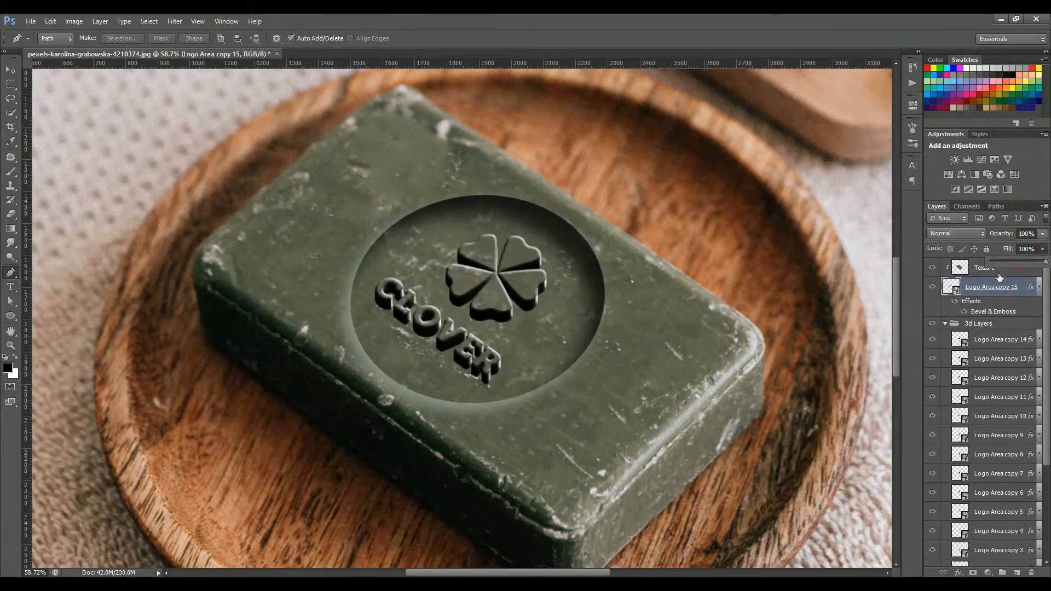
Rename the clipped logo layer to Top
double_click(979, 287)
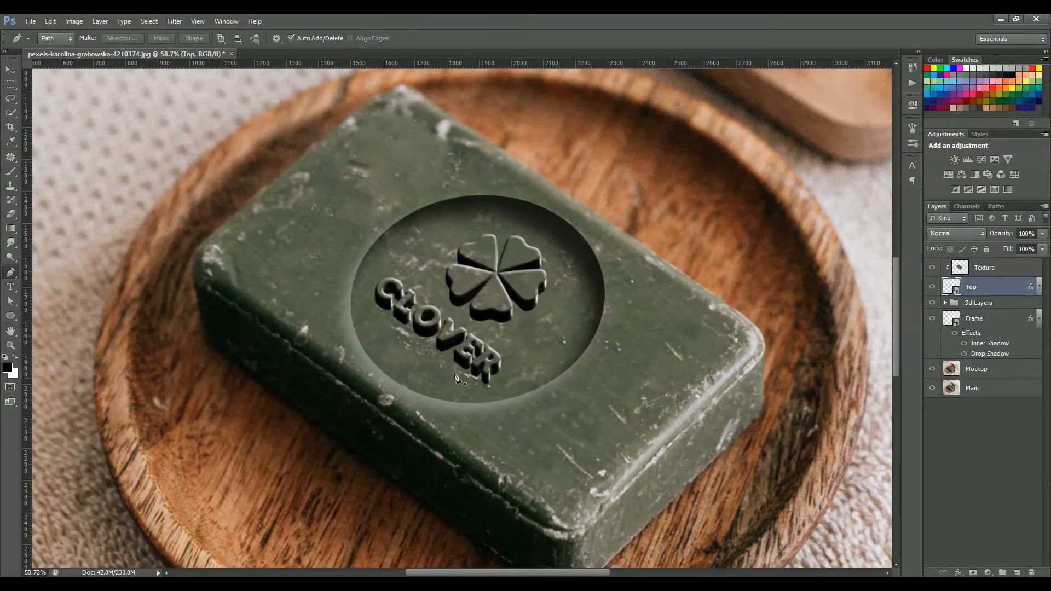
scroll(476, 373, up, 5)
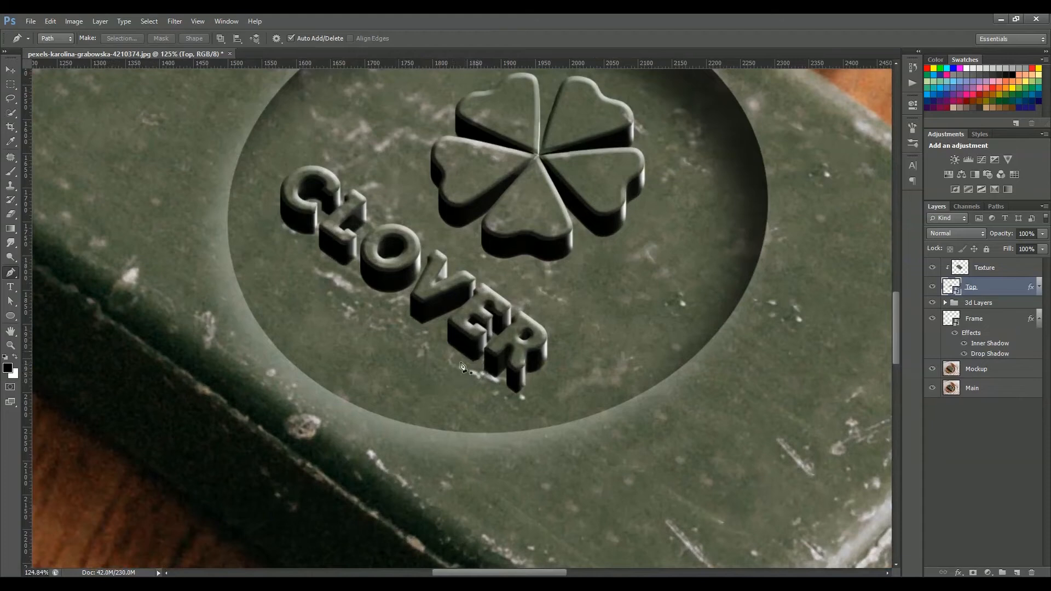
scroll(461, 367, down, 3)
scroll(965, 323, down, 5)
Duplicate the bottom logo layer, move it below the 3d Layers group and name it Shadow
click(993, 468)
right_click(993, 469)
click(956, 78)
click(626, 194)
drag(984, 469, 977, 508)
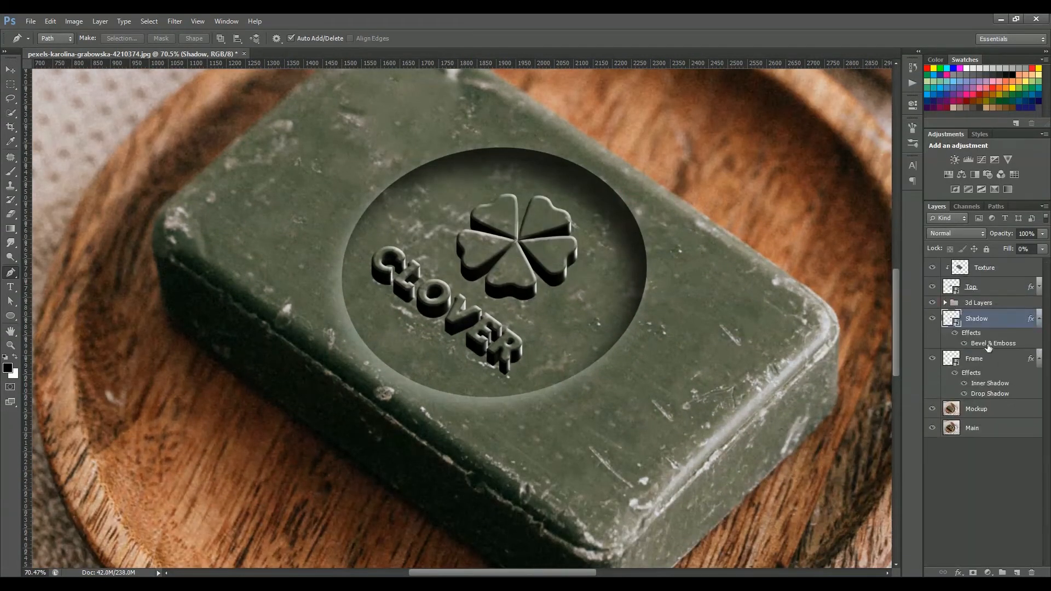
Add a drop shadow to the Shadow layer
double_click(969, 333)
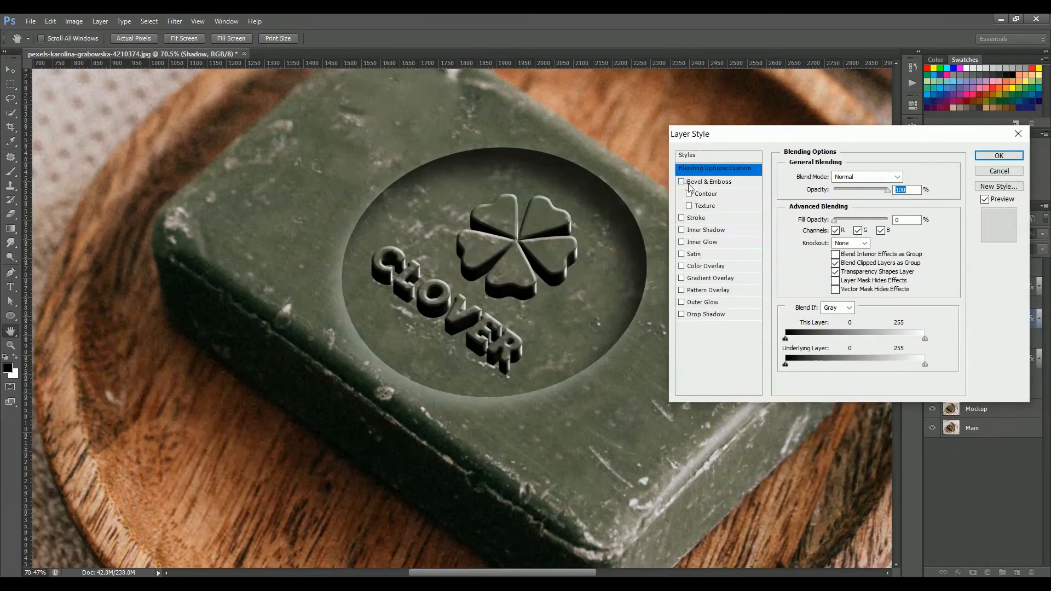
click(703, 315)
drag(831, 247, 833, 247)
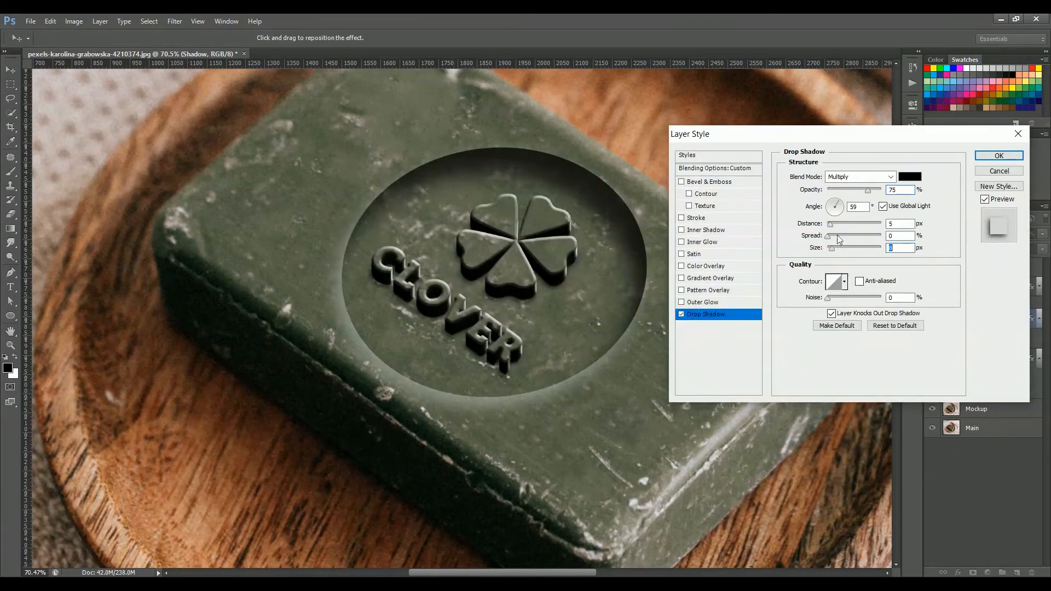
click(984, 160)
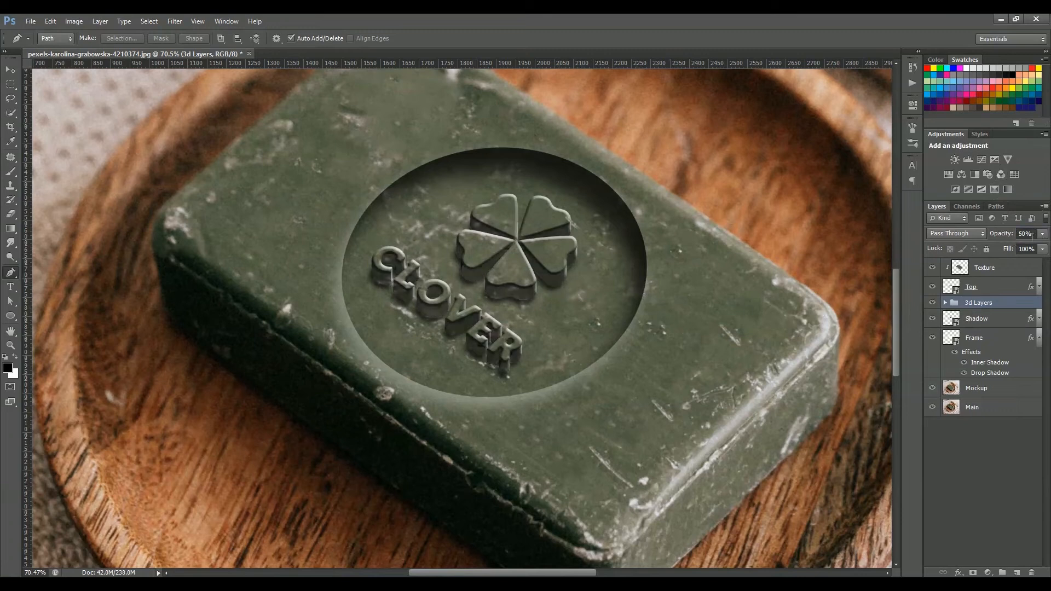
Set the 3d Layers group's opacity to 50%
drag(1005, 234, 1006, 234)
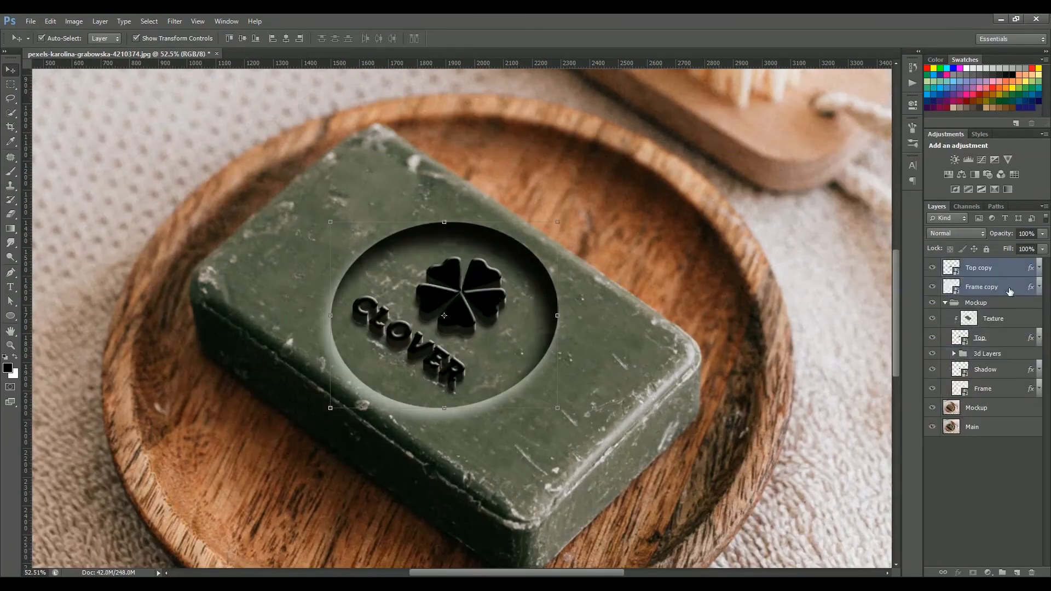
drag(1043, 248, 1039, 251)
Organise the logo and effect layers into a group named Mockup
double_click(990, 287)
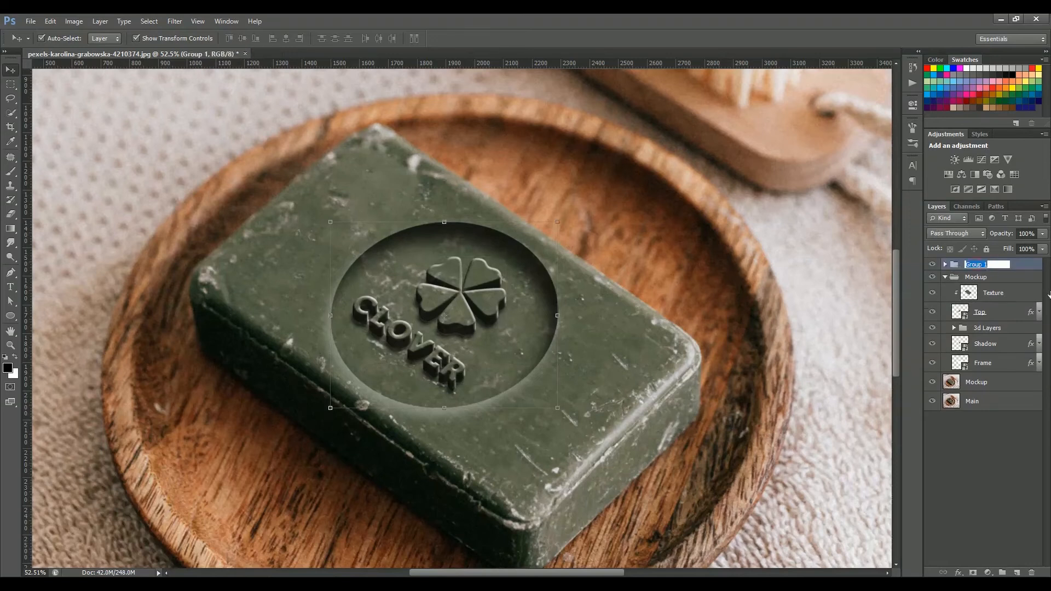
click(944, 276)
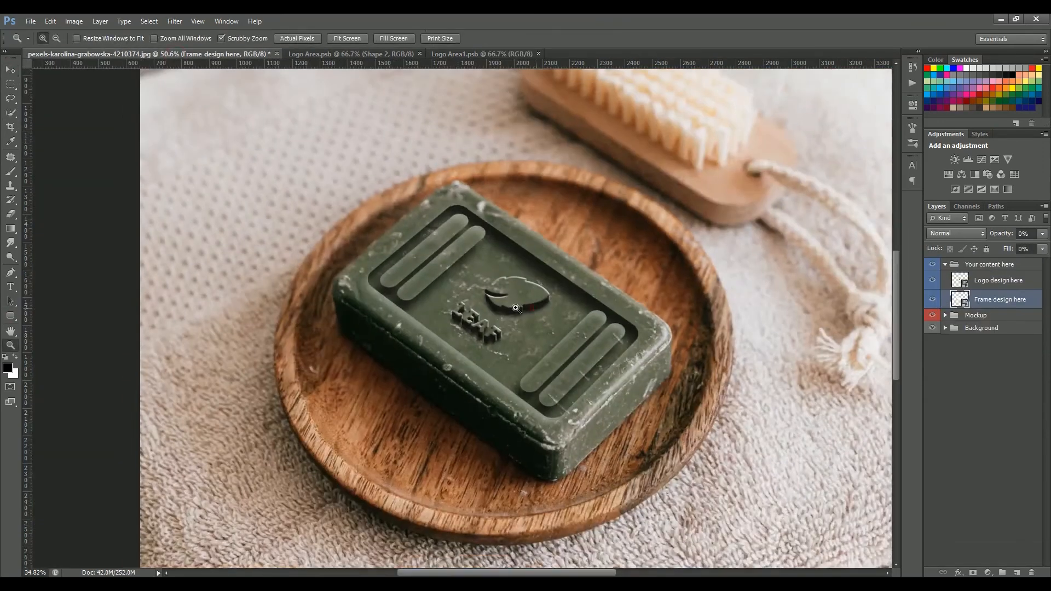
Switch to full screen view to preview the soap mockup with an alternate logo design
key(v)
key(f)
key(f)
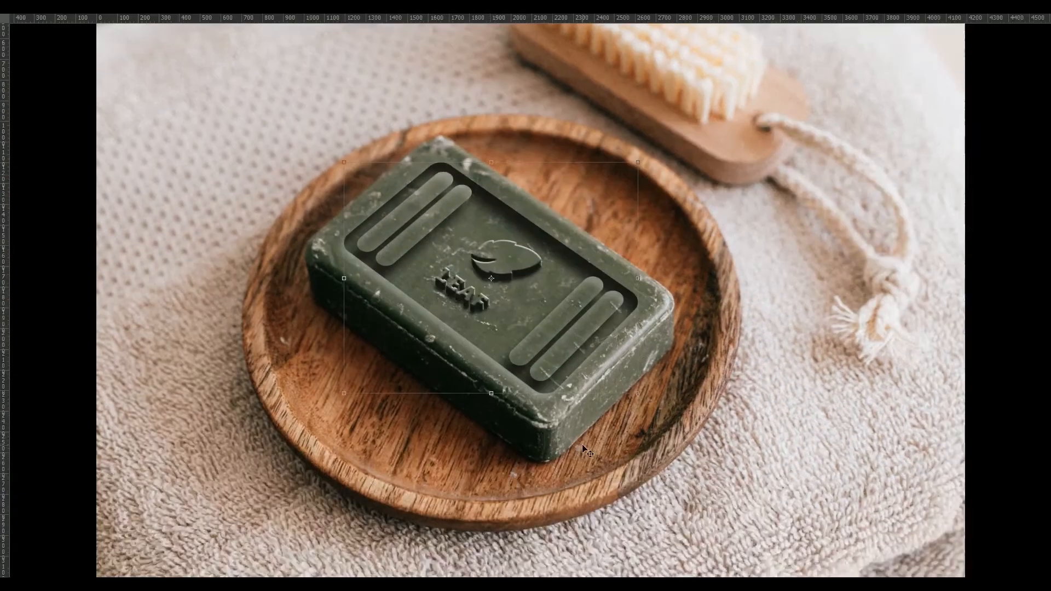
key(ctrl+r)
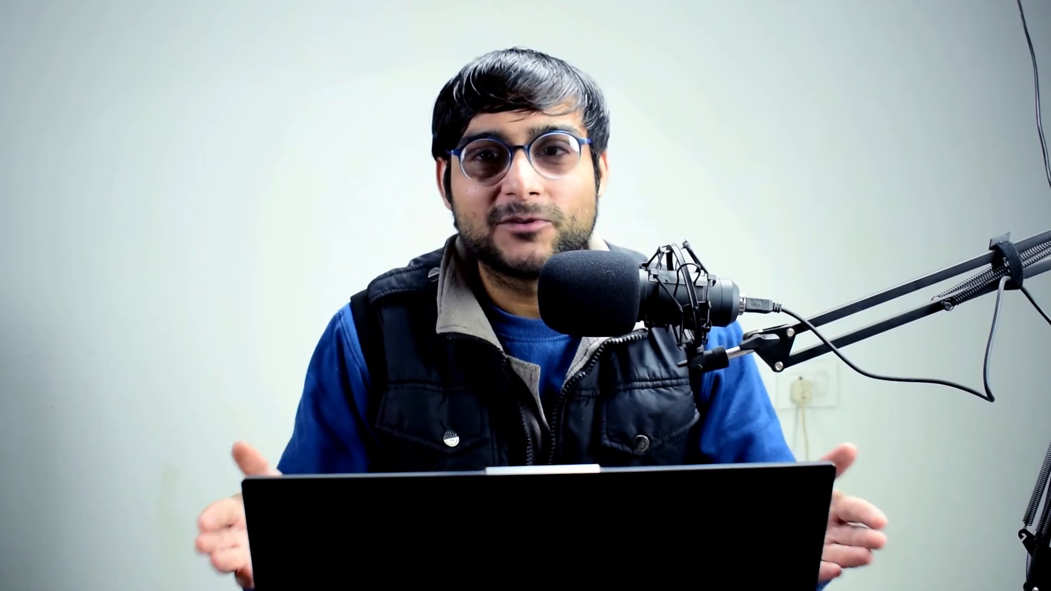